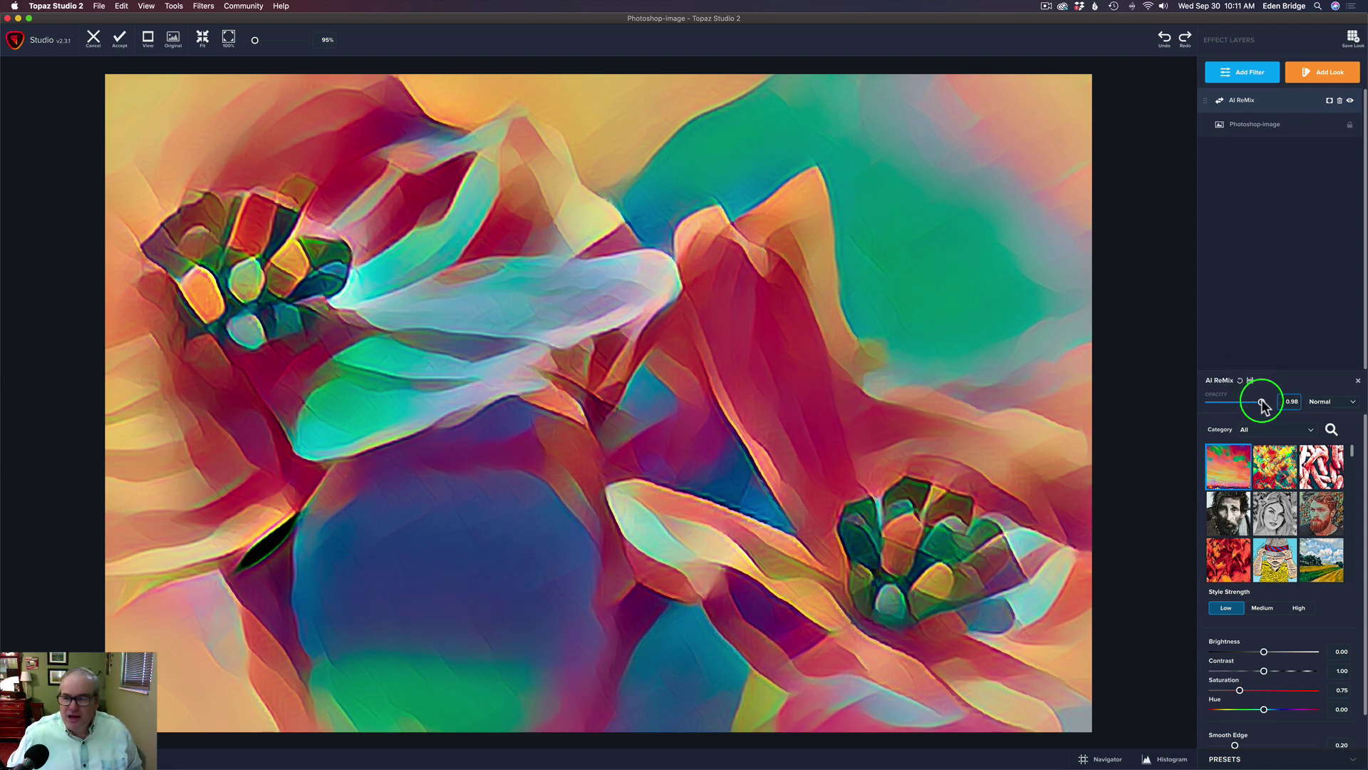
# Try the AI ReMix layer at an opacity of 0.53 and restore its opacity to 1.00.
pyautogui.moveTo(1262, 402); pyautogui.dragTo(1241, 405)
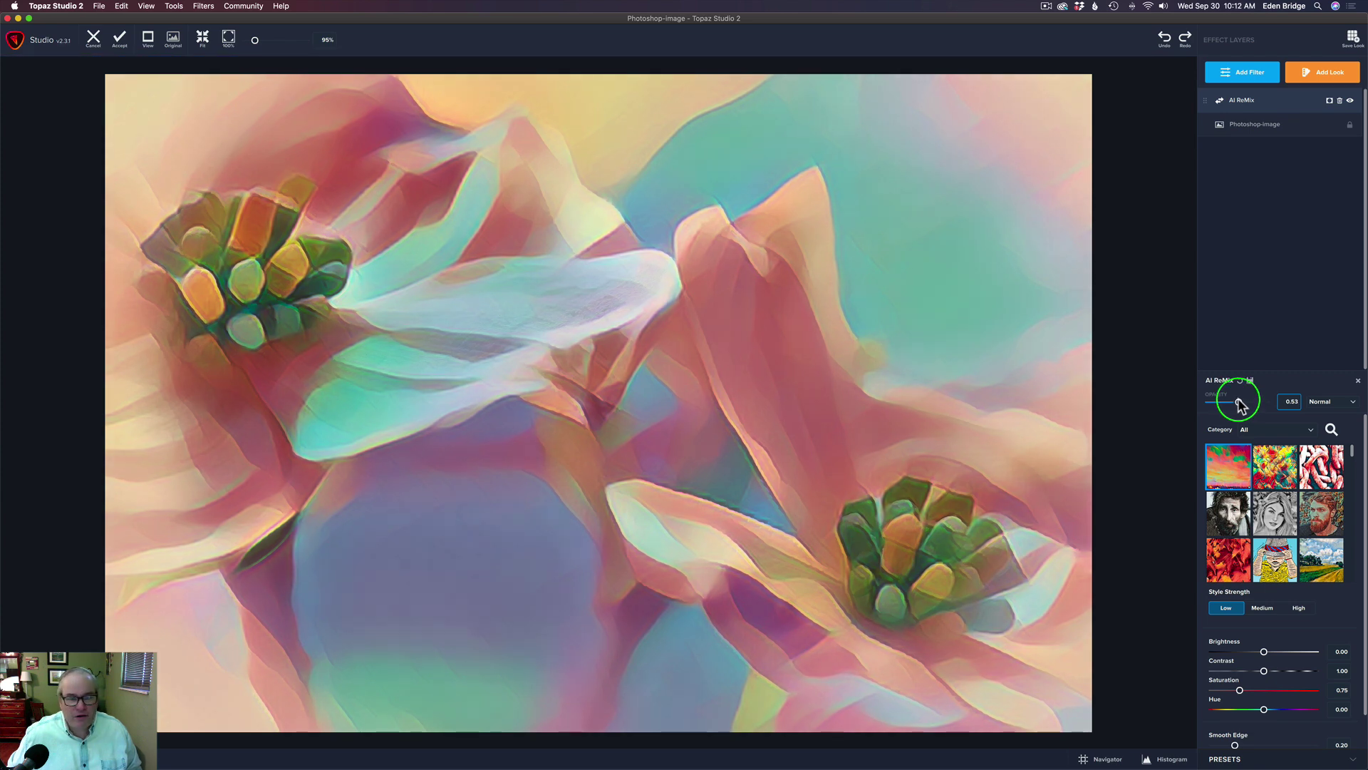
pyautogui.moveTo(1240, 405); pyautogui.dragTo(1281, 399)
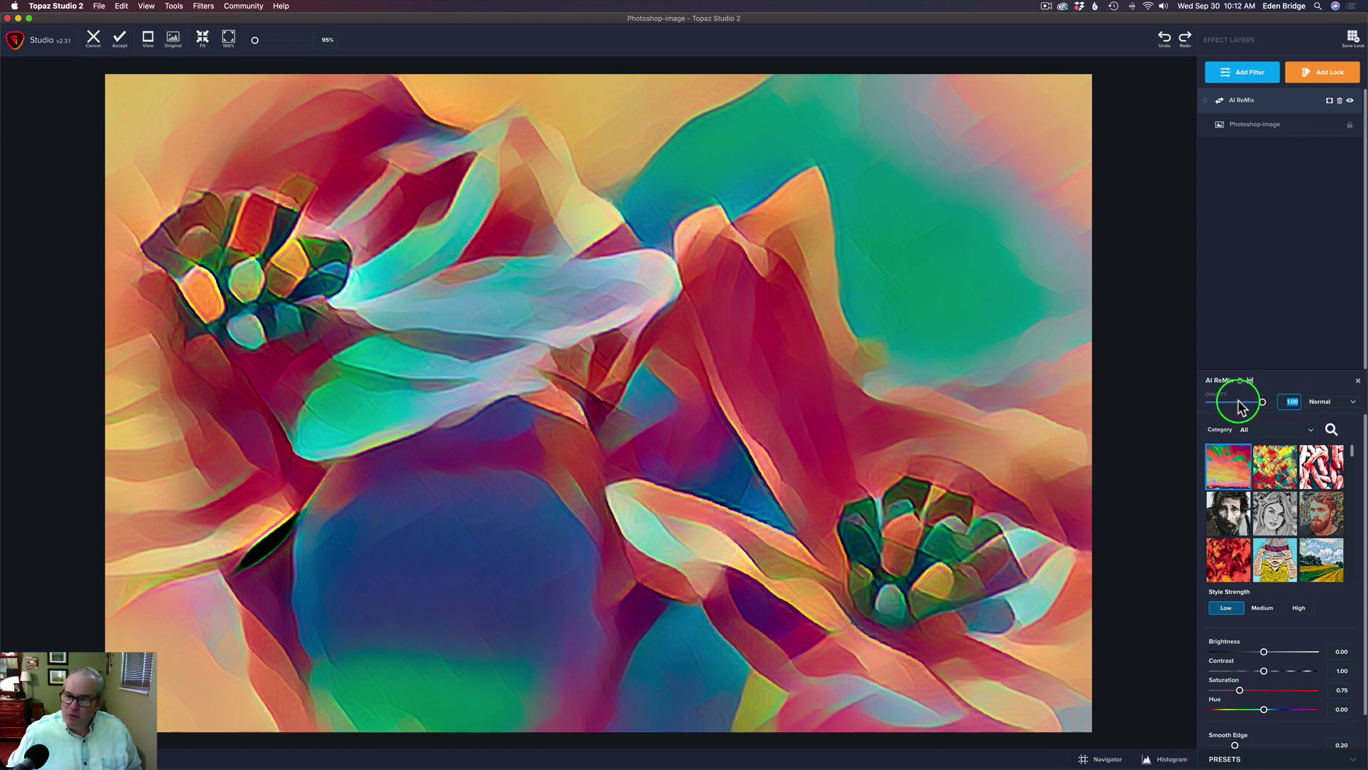
# Try the second AI ReMix style at 1.00 opacity and preview other blend modes, keeping Normal.
pyautogui.click(1273, 467)
pyautogui.moveTo(1262, 401); pyautogui.dragTo(1295, 404)
pyautogui.click(1292, 401)
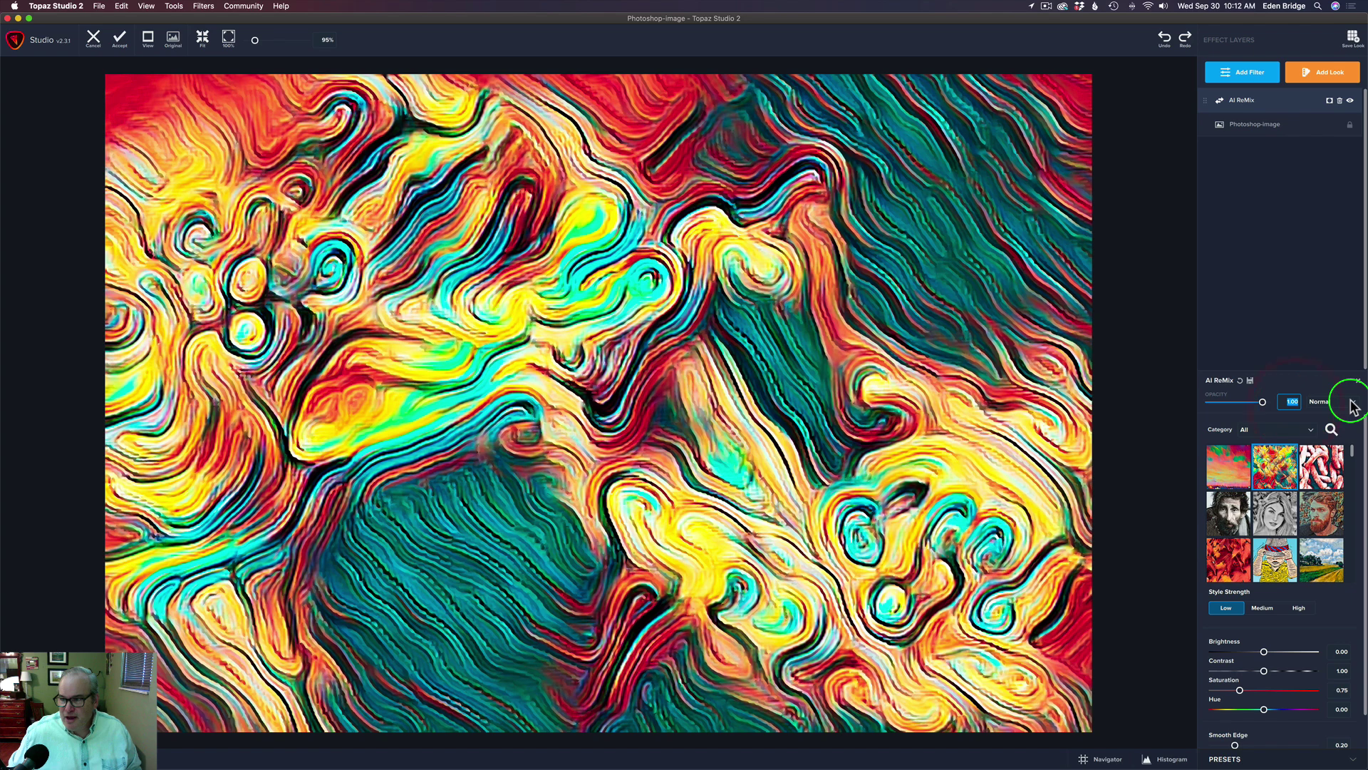
pyautogui.click(1353, 405)
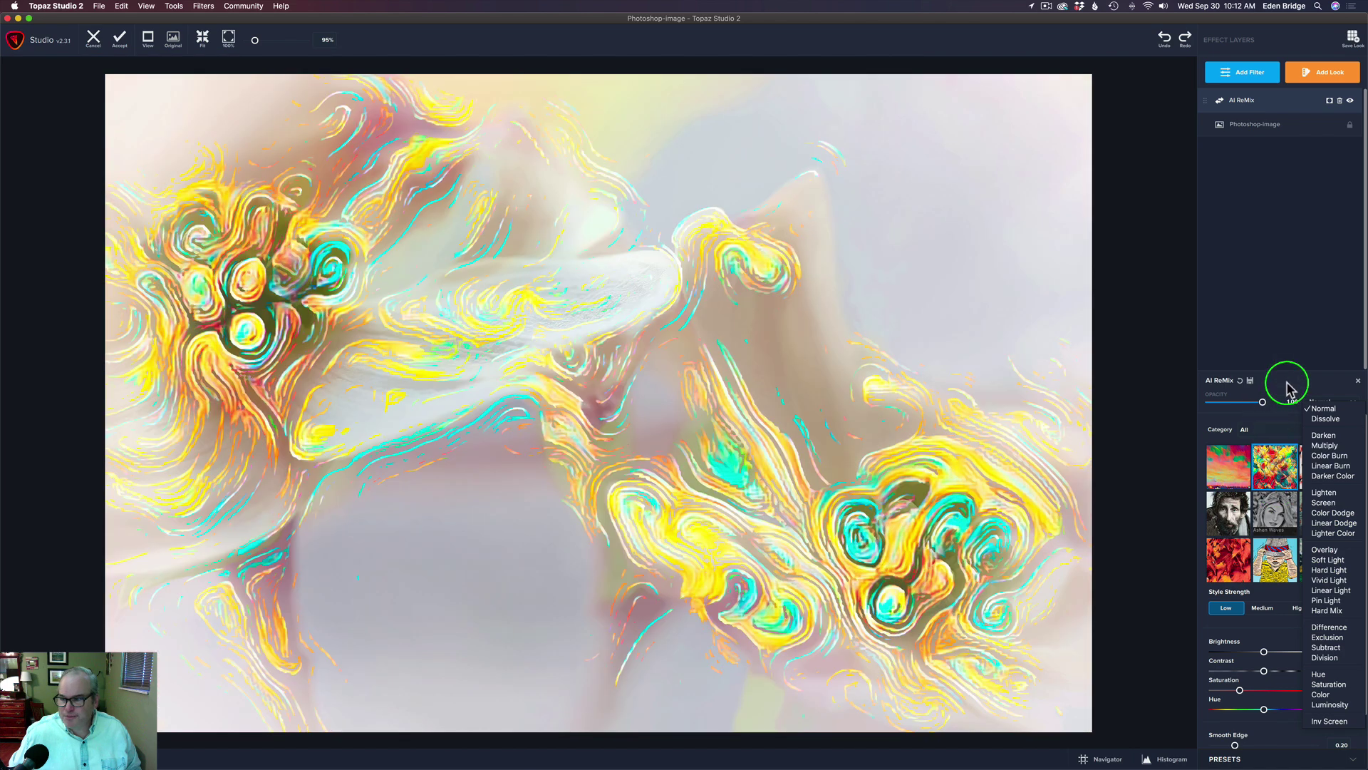
pyautogui.click(1288, 388)
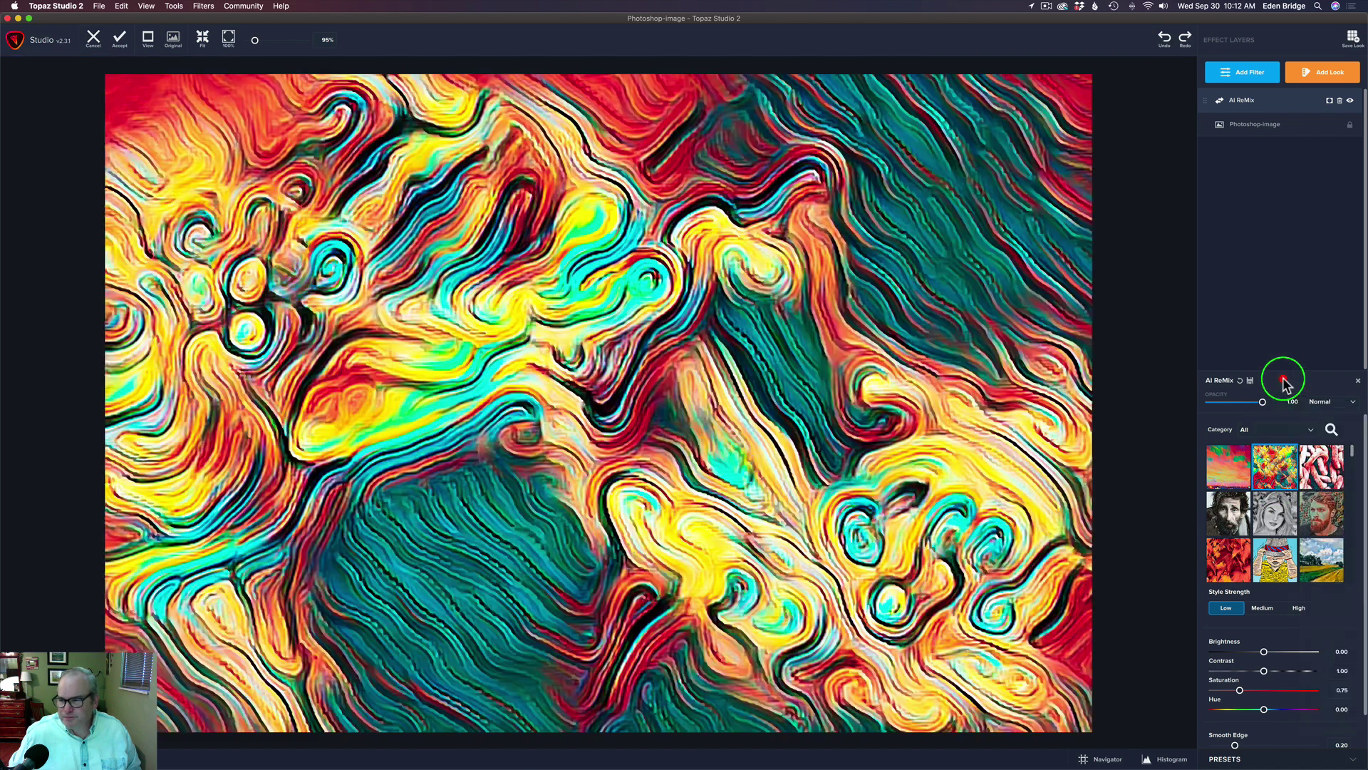
# Apply the red-bearded man portrait style in AI ReMix and set the layer opacity to 0.42.
pyautogui.click(1323, 507)
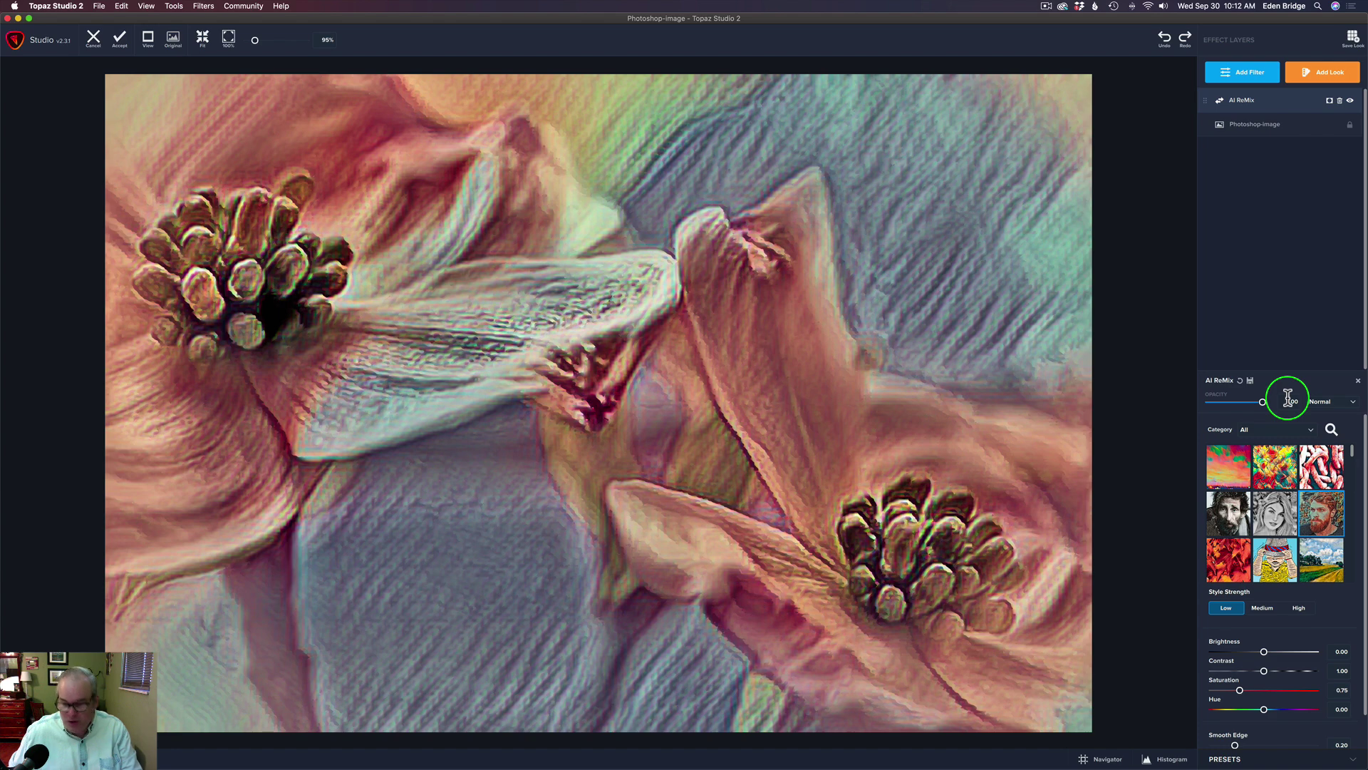
pyautogui.moveTo(1261, 403); pyautogui.dragTo(1232, 402)
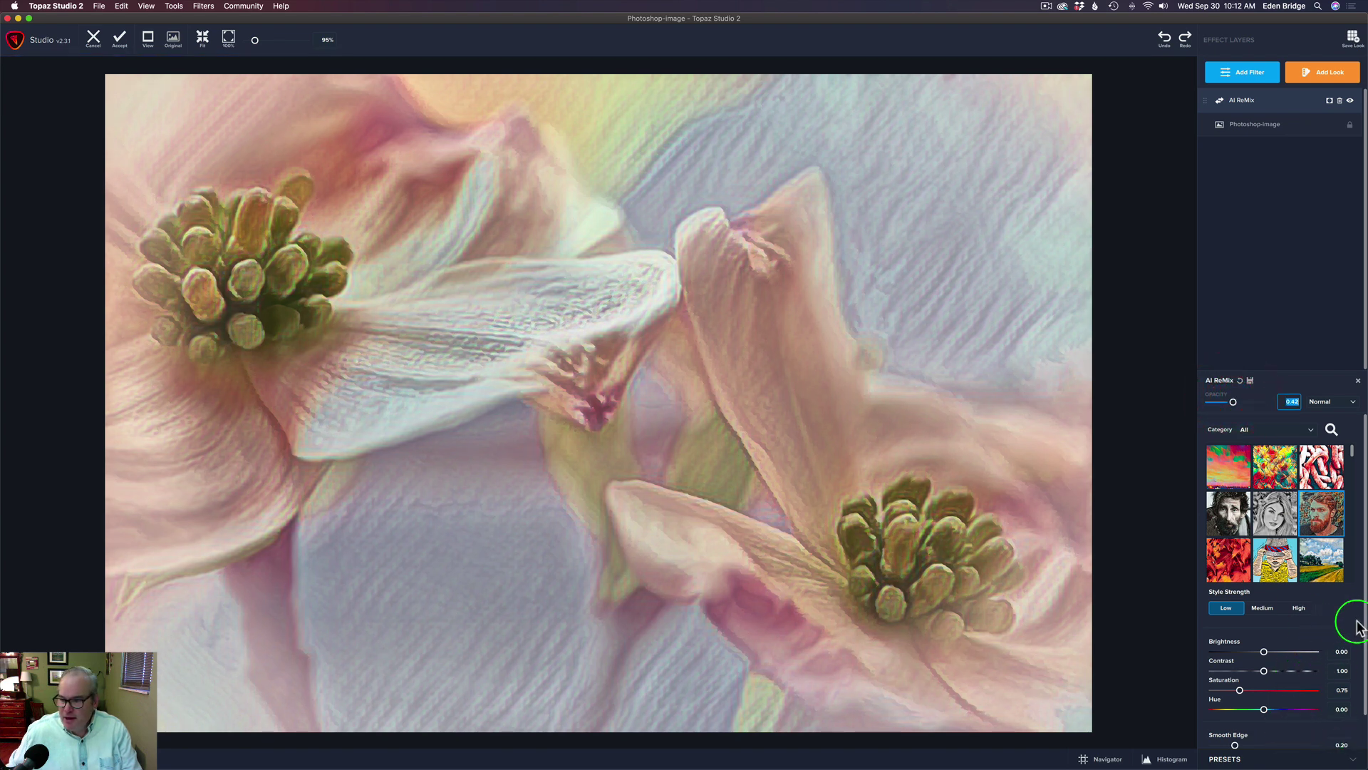
# Set AI ReMix's Suppress Artifacts to 1.00 and its Style Strength to High.
pyautogui.scroll(-3, 1363, 625)
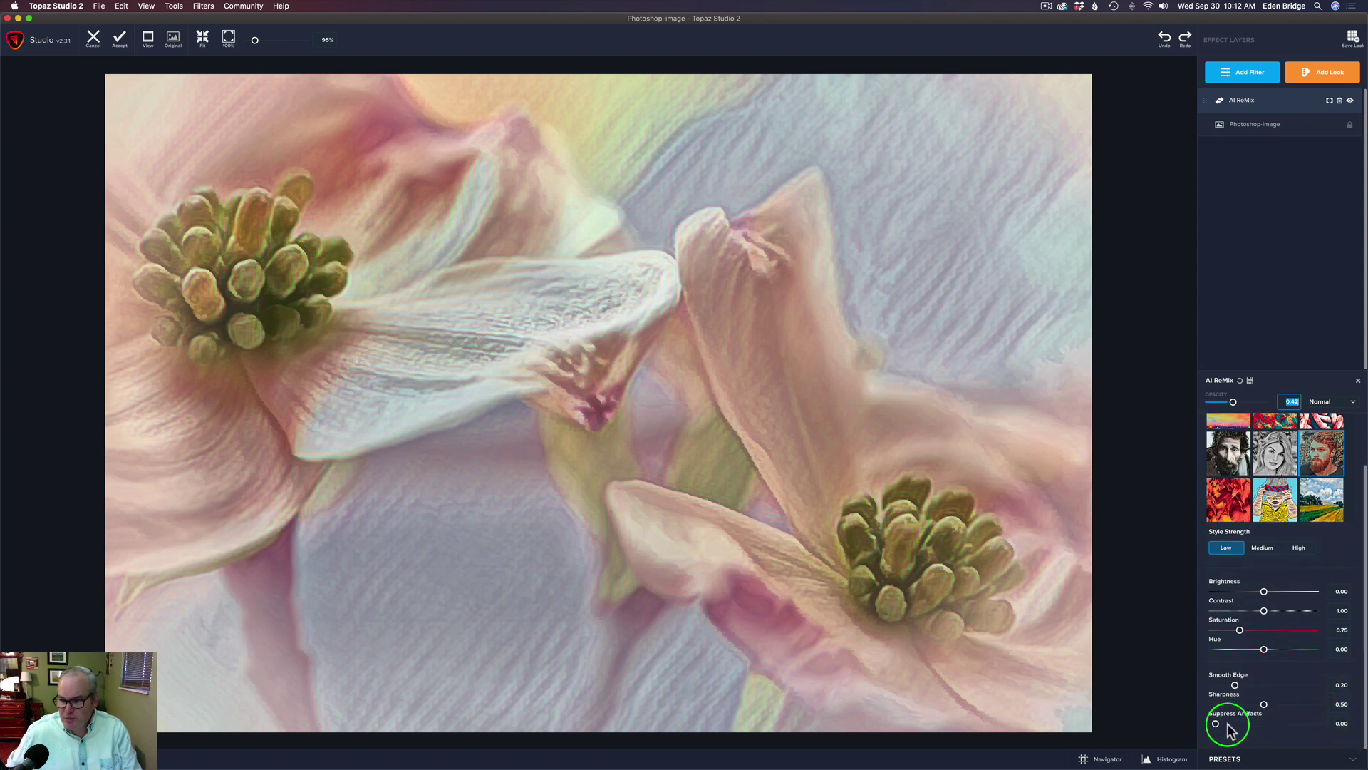
pyautogui.moveTo(1215, 725); pyautogui.dragTo(1337, 721)
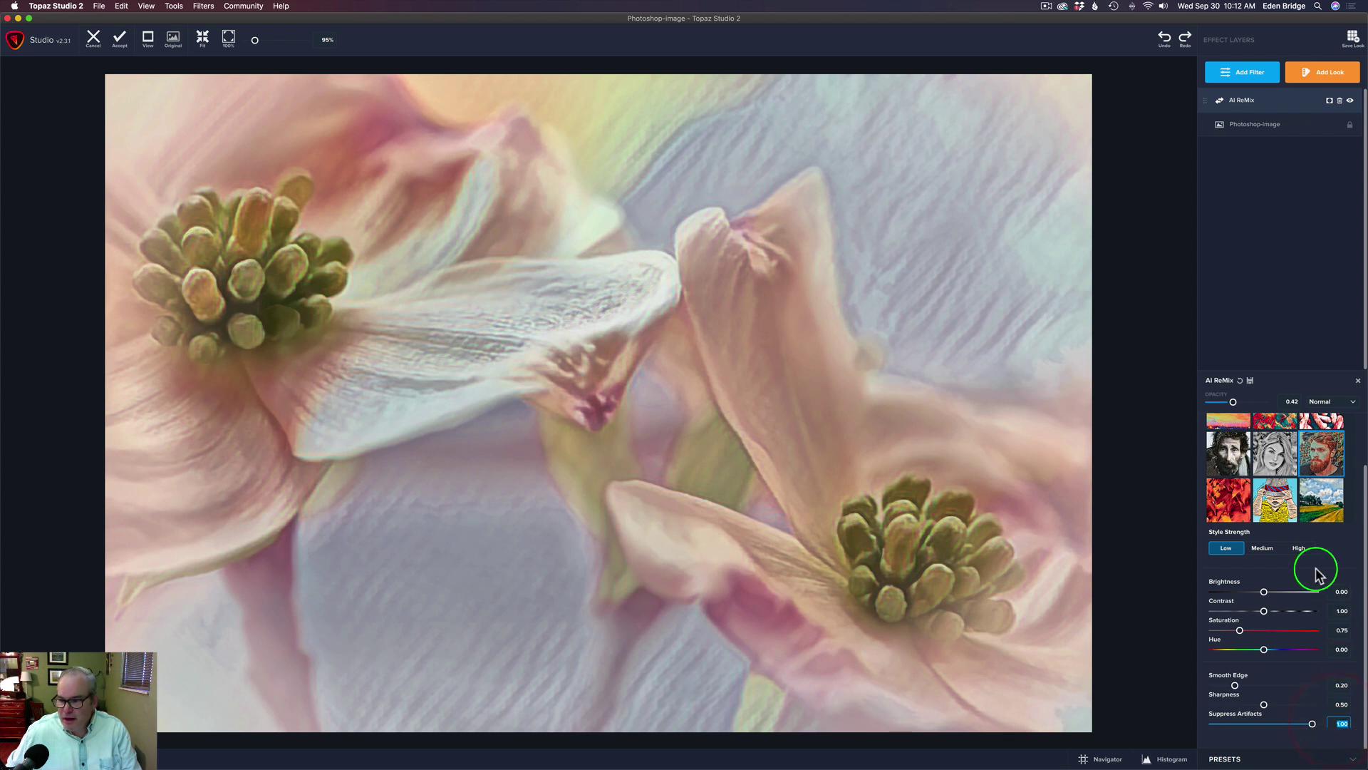
pyautogui.click(1298, 548)
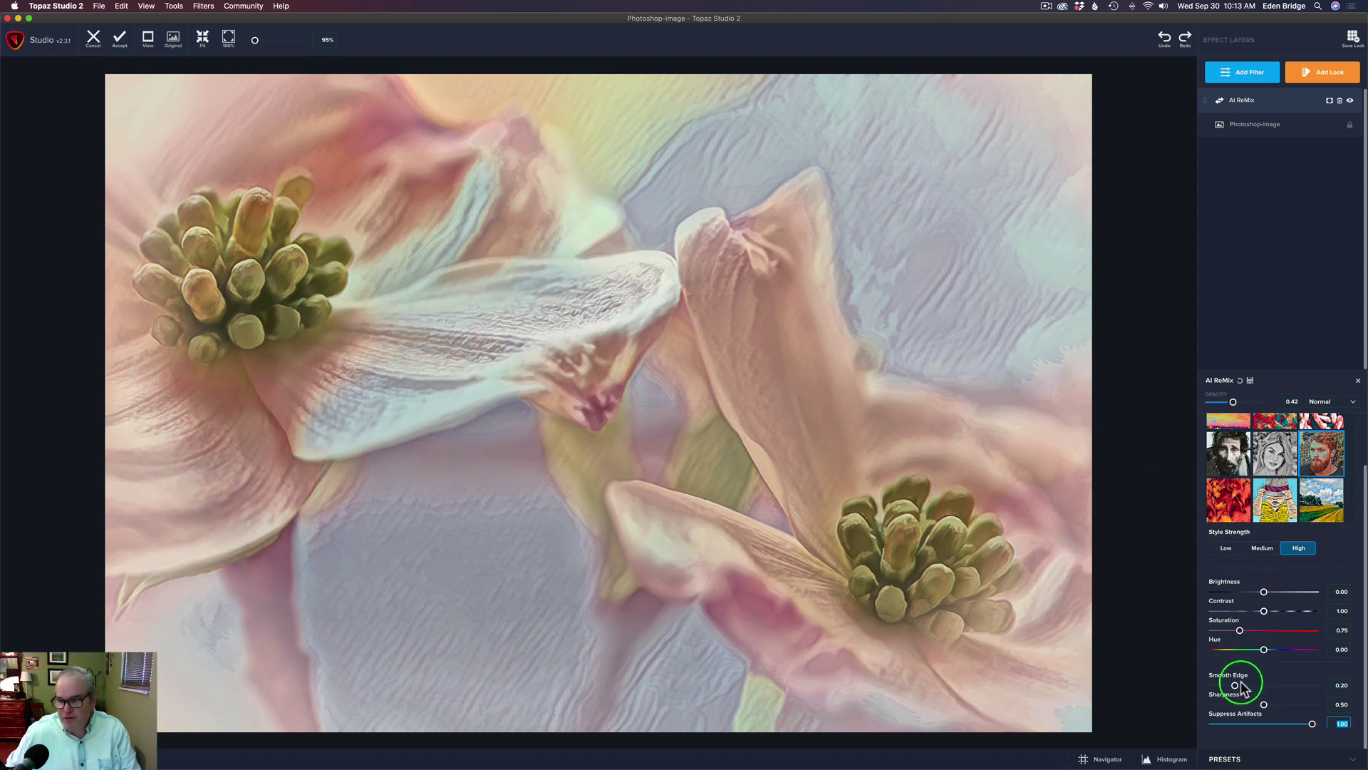
# Set AI ReMix's Smooth Edge to 0.80 and Brightness to 0.47.
pyautogui.moveTo(1235, 685); pyautogui.dragTo(1363, 691)
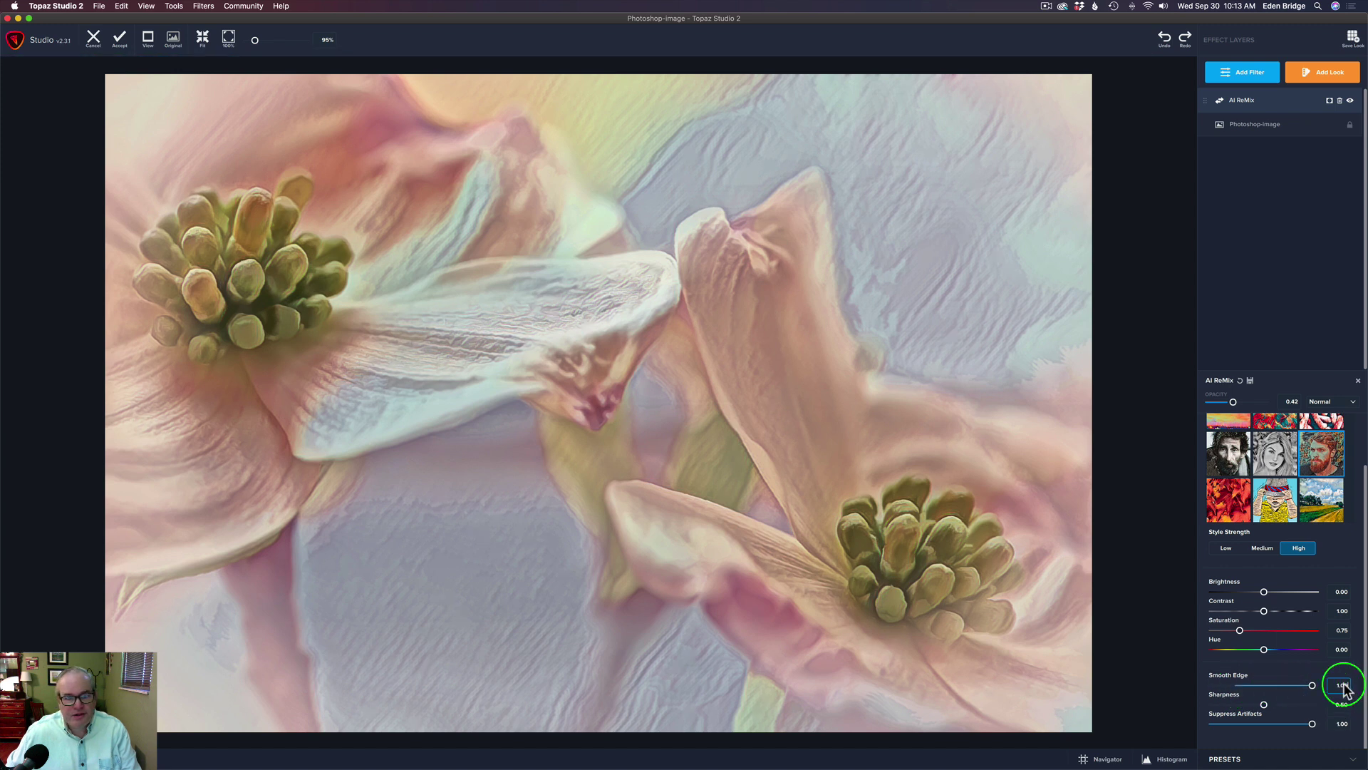
pyautogui.moveTo(1362, 677); pyautogui.dragTo(1293, 673)
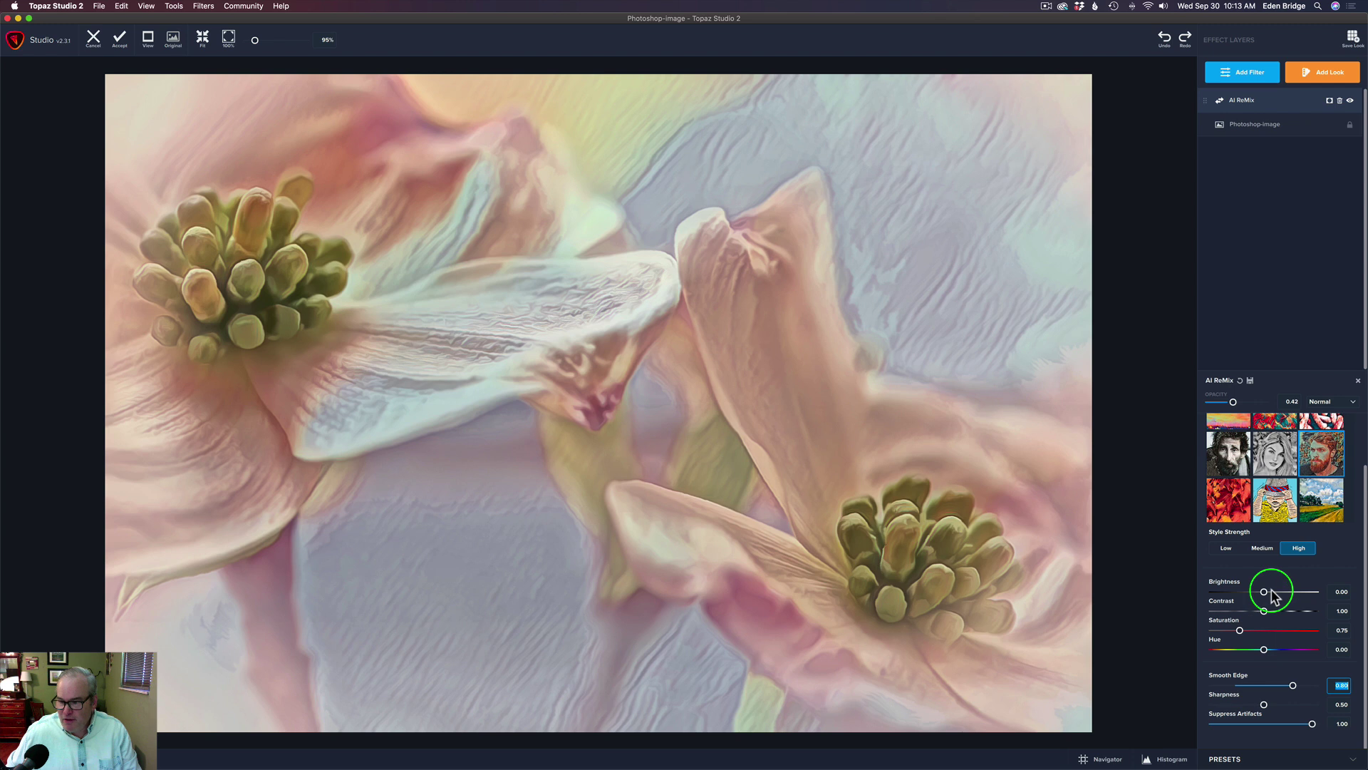
pyautogui.moveTo(1264, 593); pyautogui.dragTo(1287, 593)
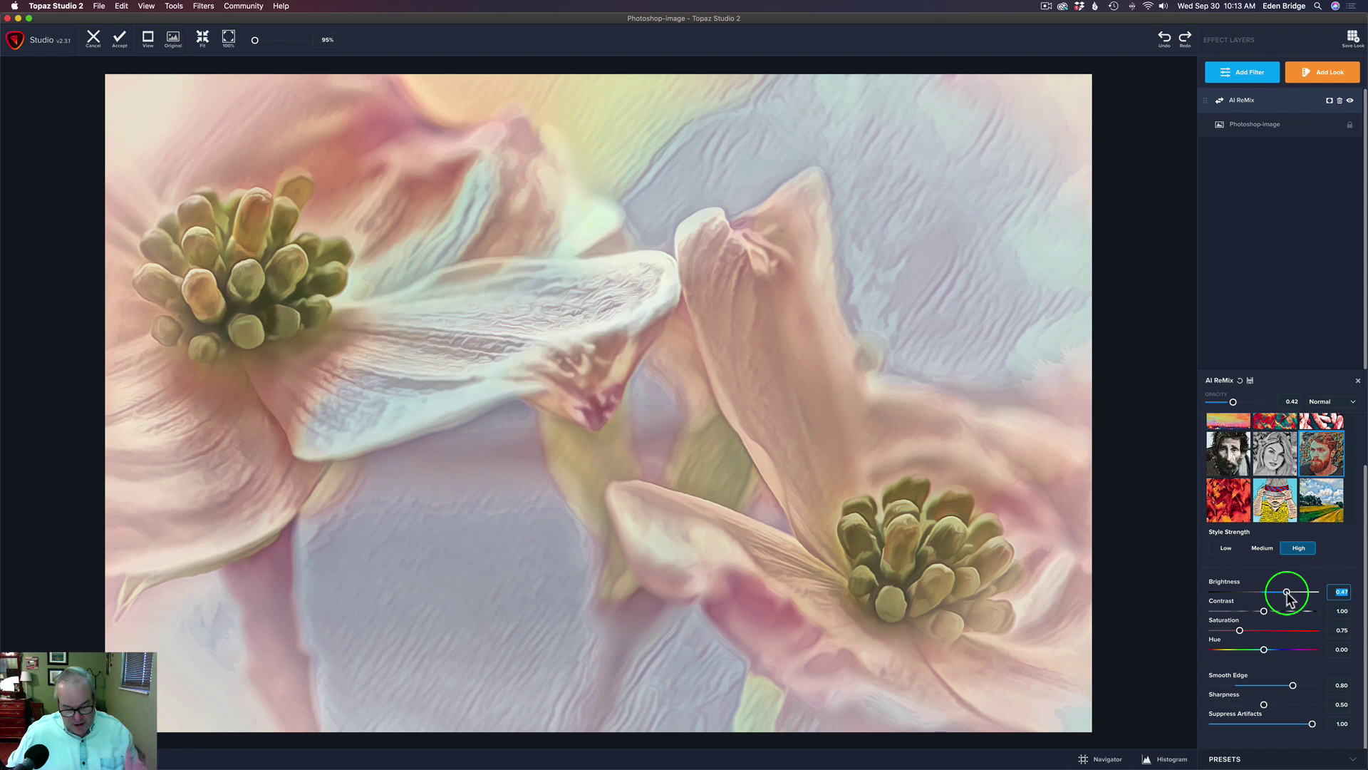
pyautogui.click(1299, 529)
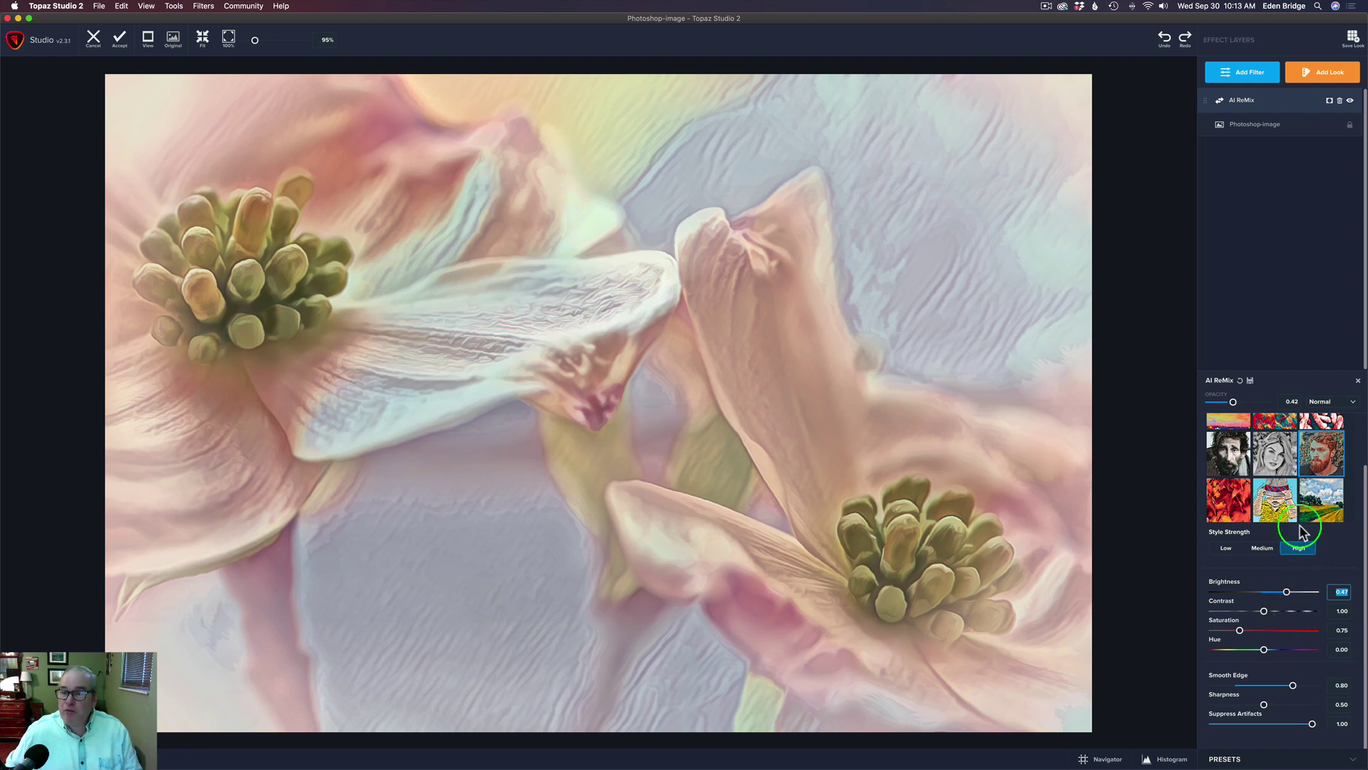
# Add an Impression filter above the AI ReMix layer.
pyautogui.click(1244, 74)
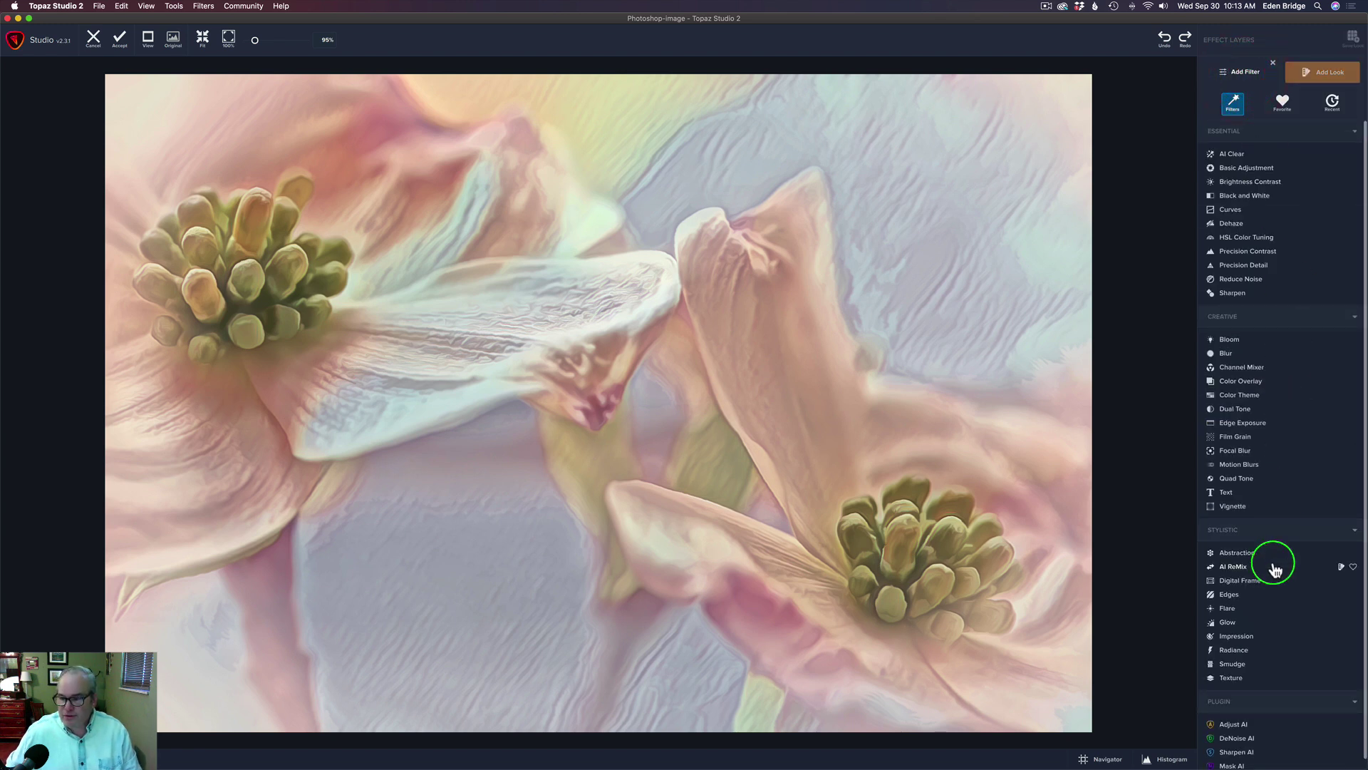
pyautogui.click(1253, 638)
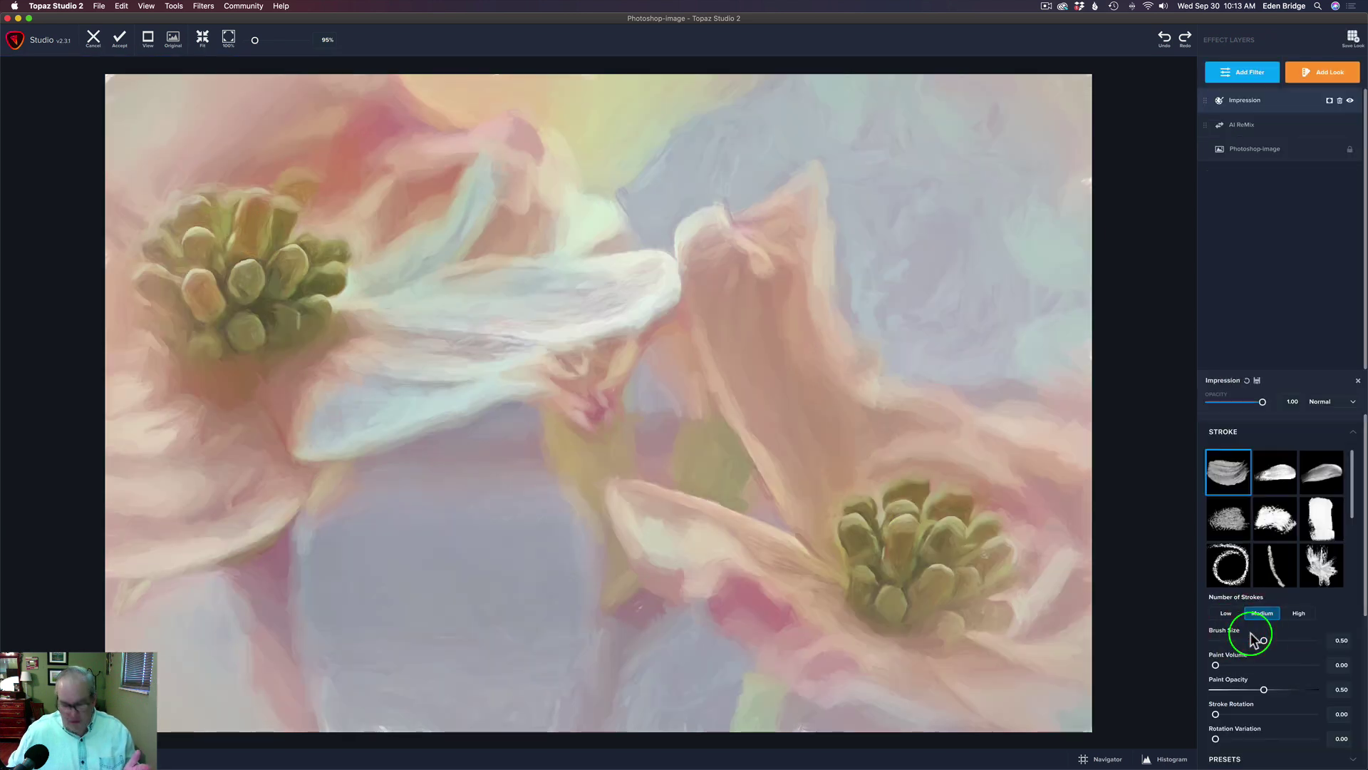
# Compare several Impression brush strokes on the image and select the third stroke in the first row.
pyautogui.click(1278, 473)
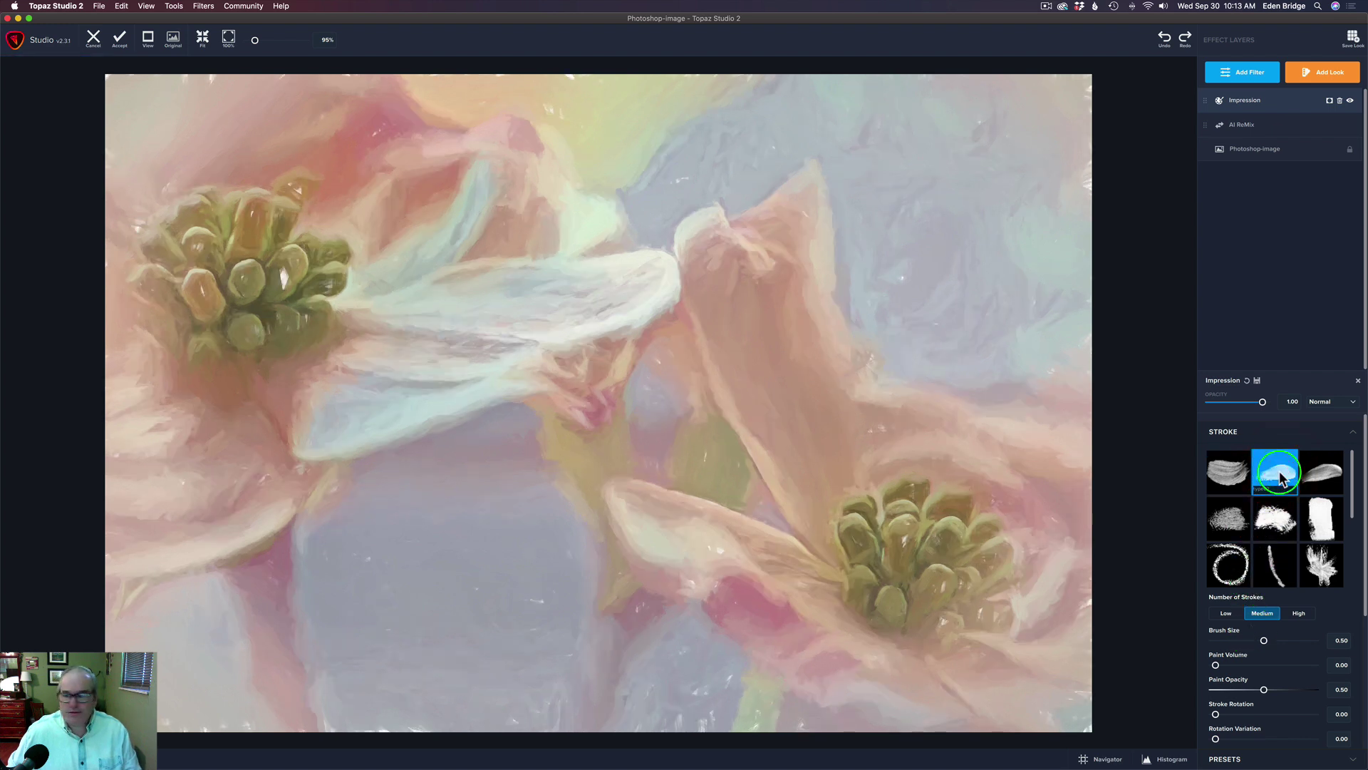
pyautogui.click(1339, 476)
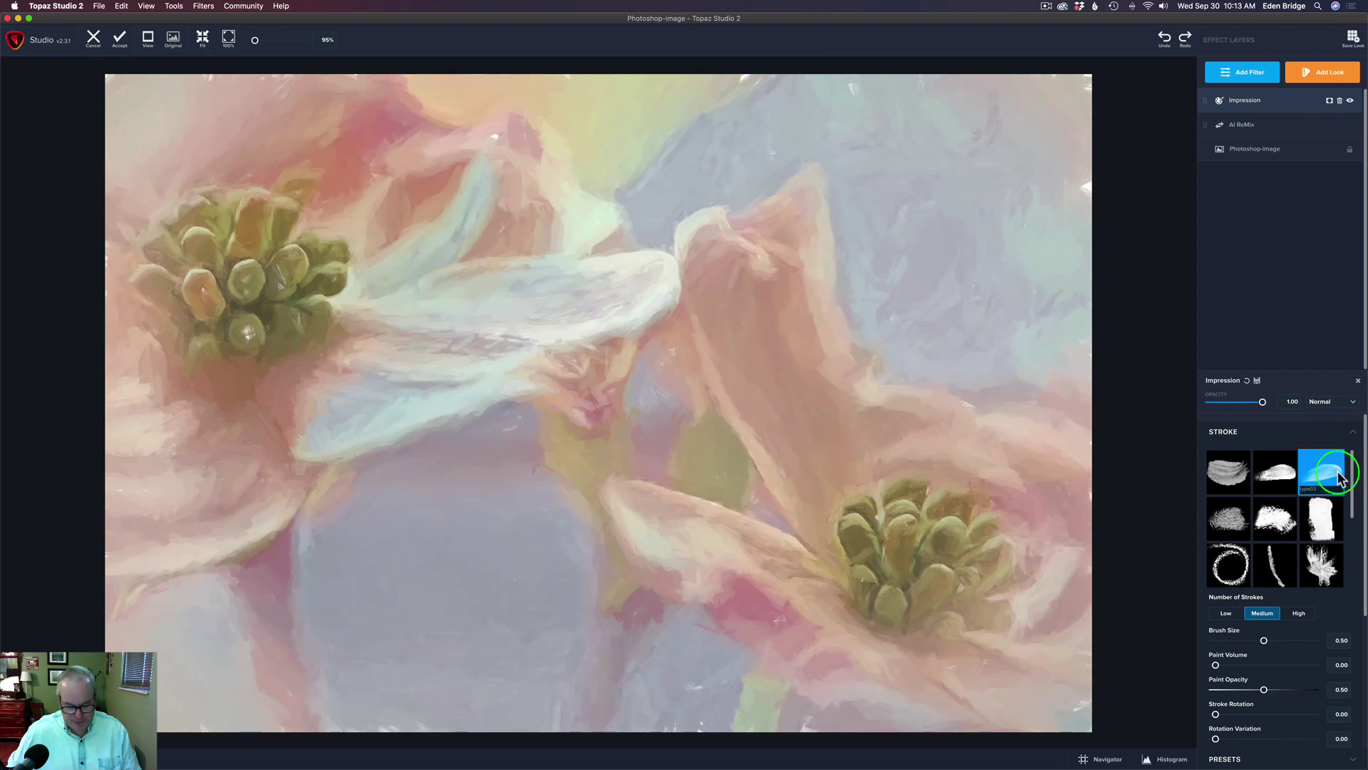
pyautogui.click(1242, 565)
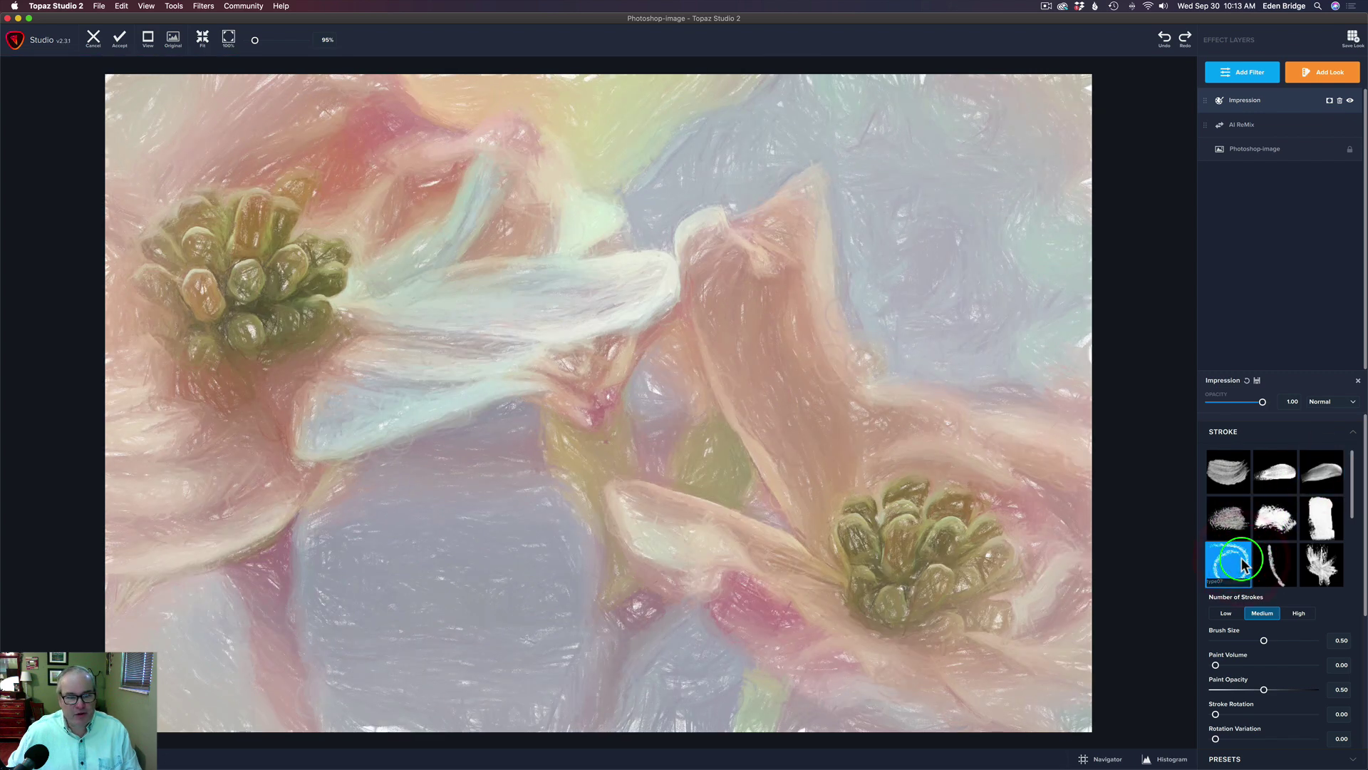
pyautogui.click(1316, 563)
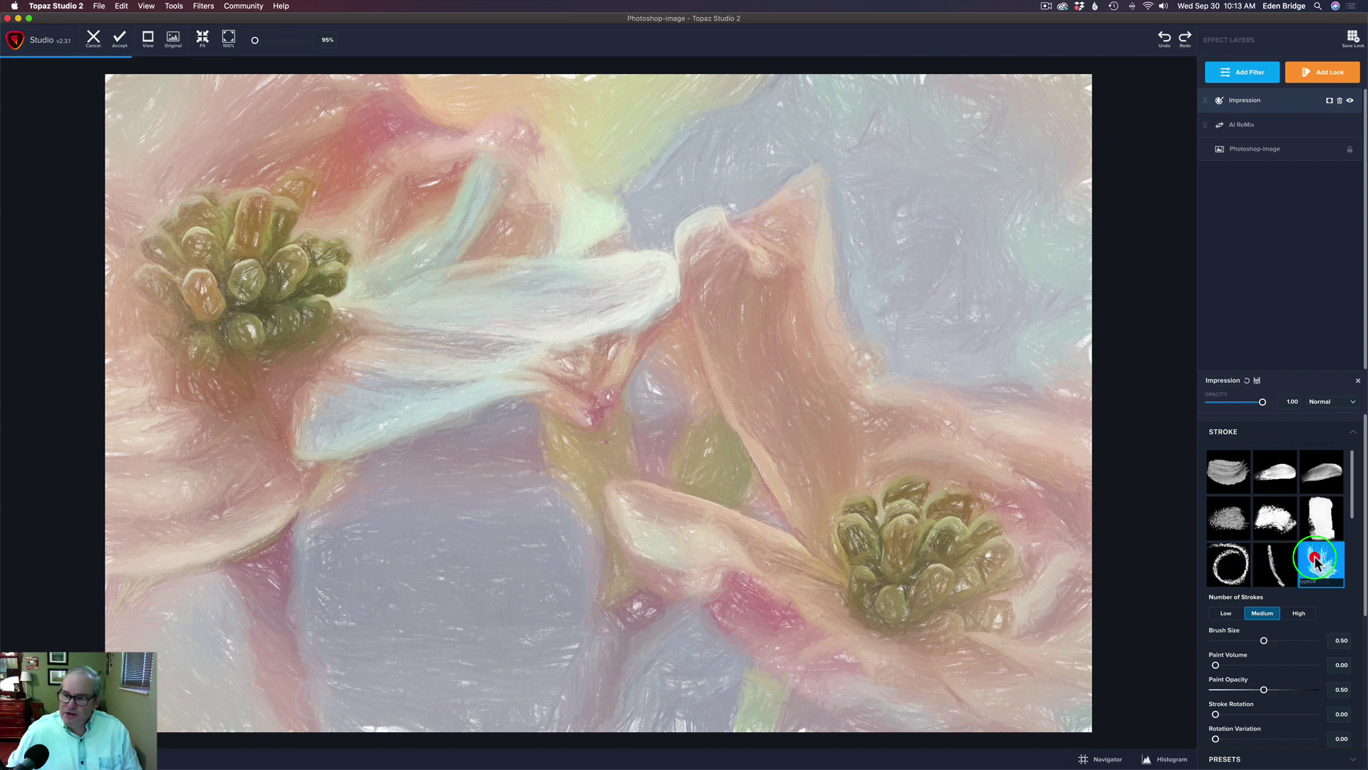
pyautogui.scroll(-5, 1316, 563)
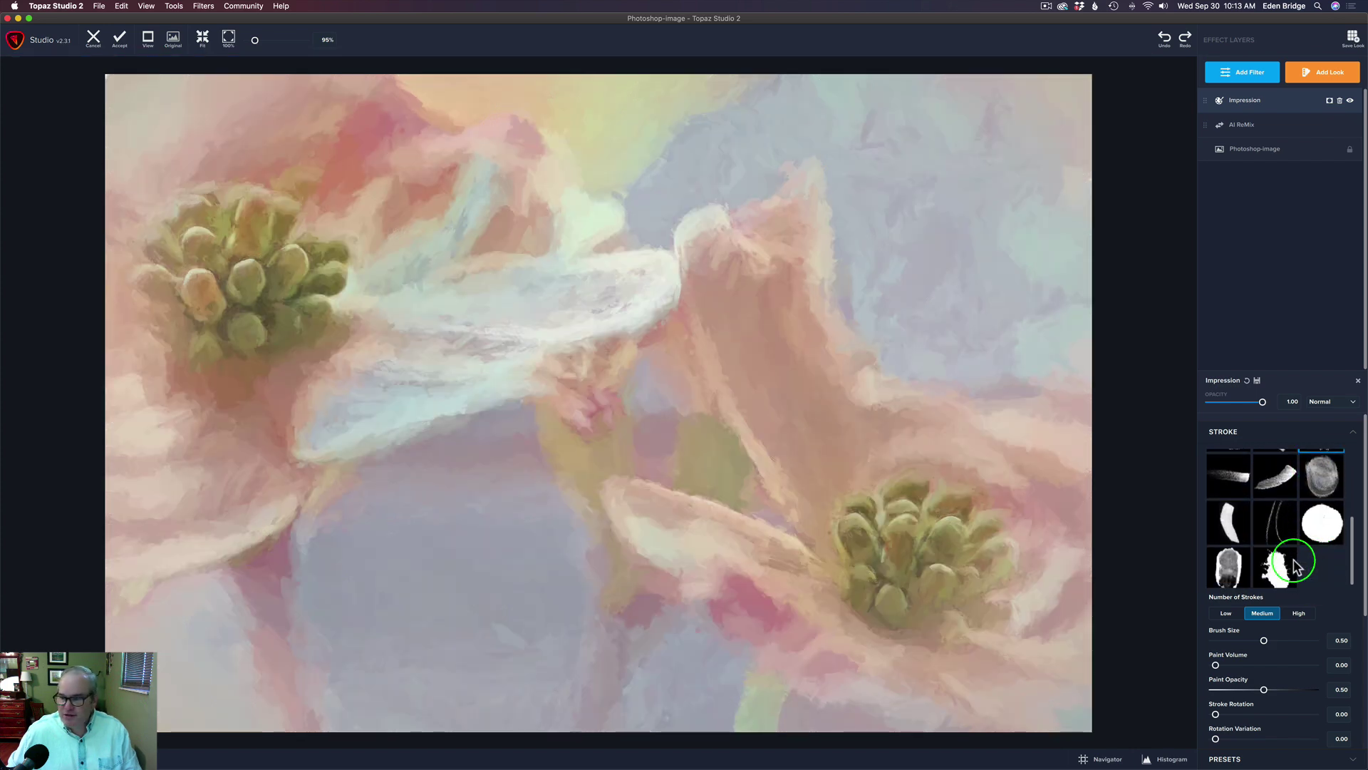
pyautogui.click(1234, 527)
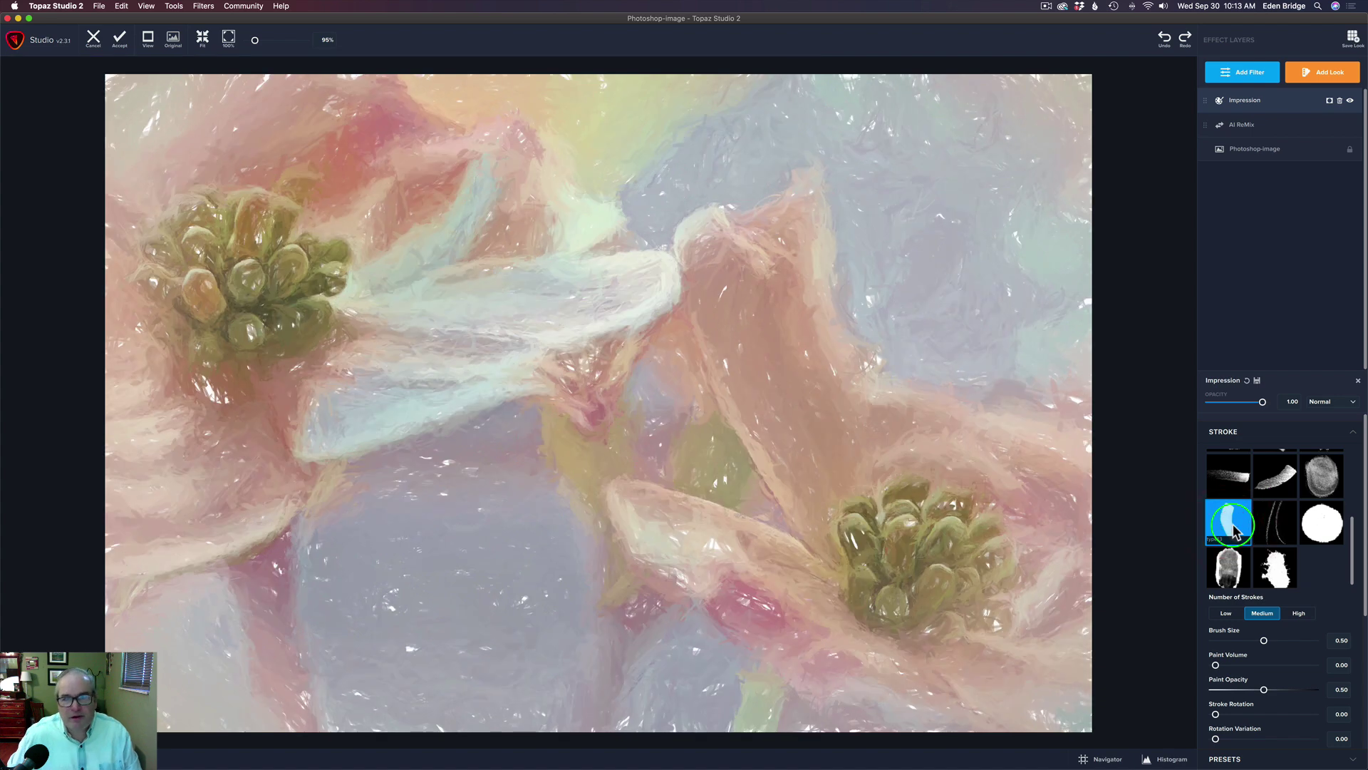
pyautogui.scroll(5, 1237, 526)
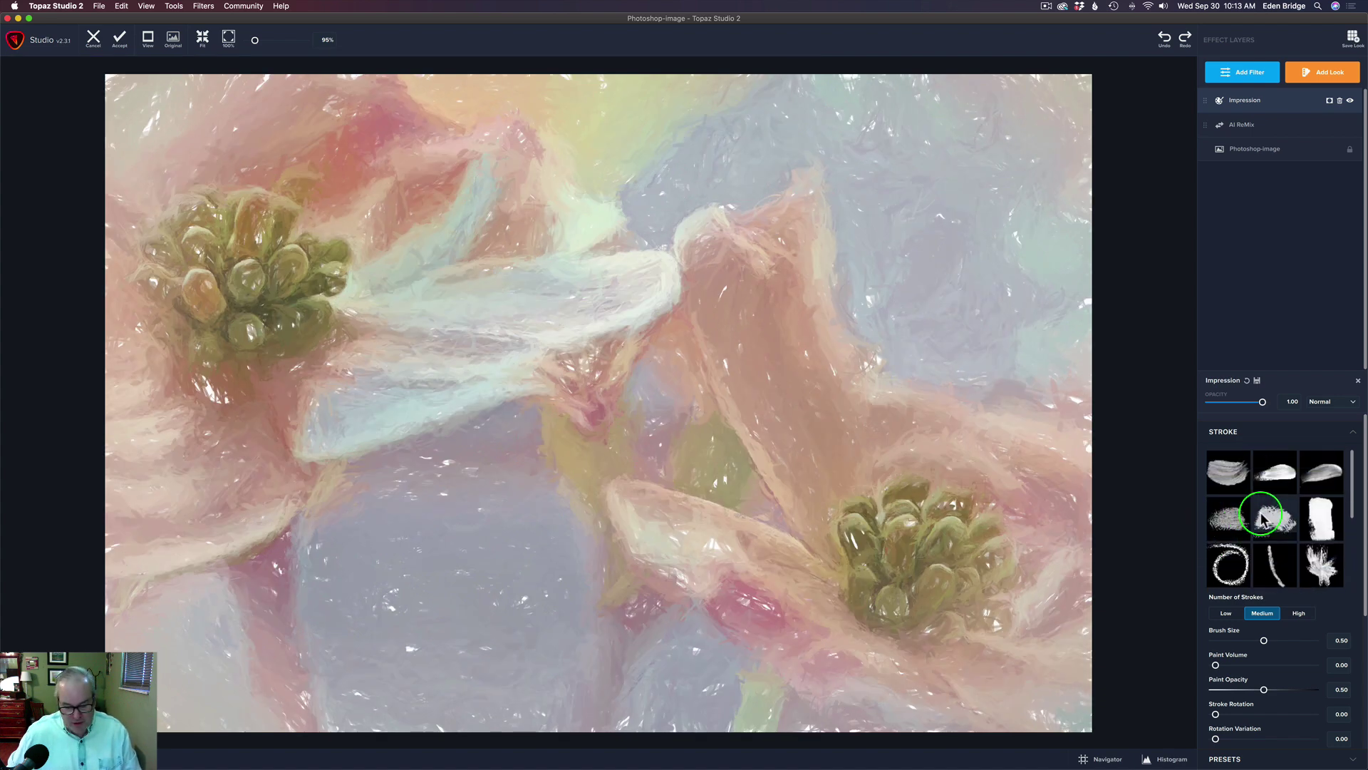
pyautogui.click(1322, 471)
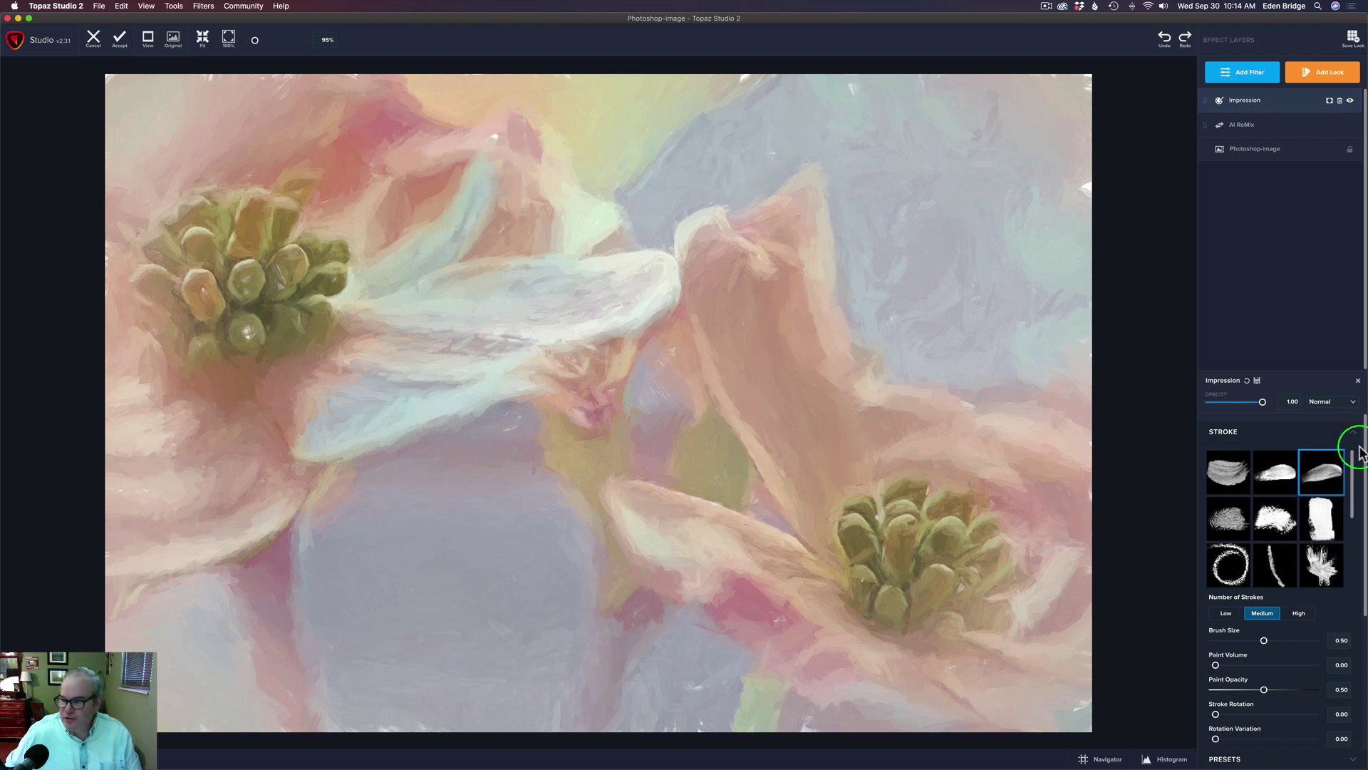
# Set the Impression texture's Background Type to Original.
pyautogui.moveTo(1364, 449)
pyautogui.mouseDown()
pyautogui.moveTo(1346, 504)
pyautogui.moveTo(1351, 719)
pyautogui.mouseUp()
pyautogui.click(1299, 716)
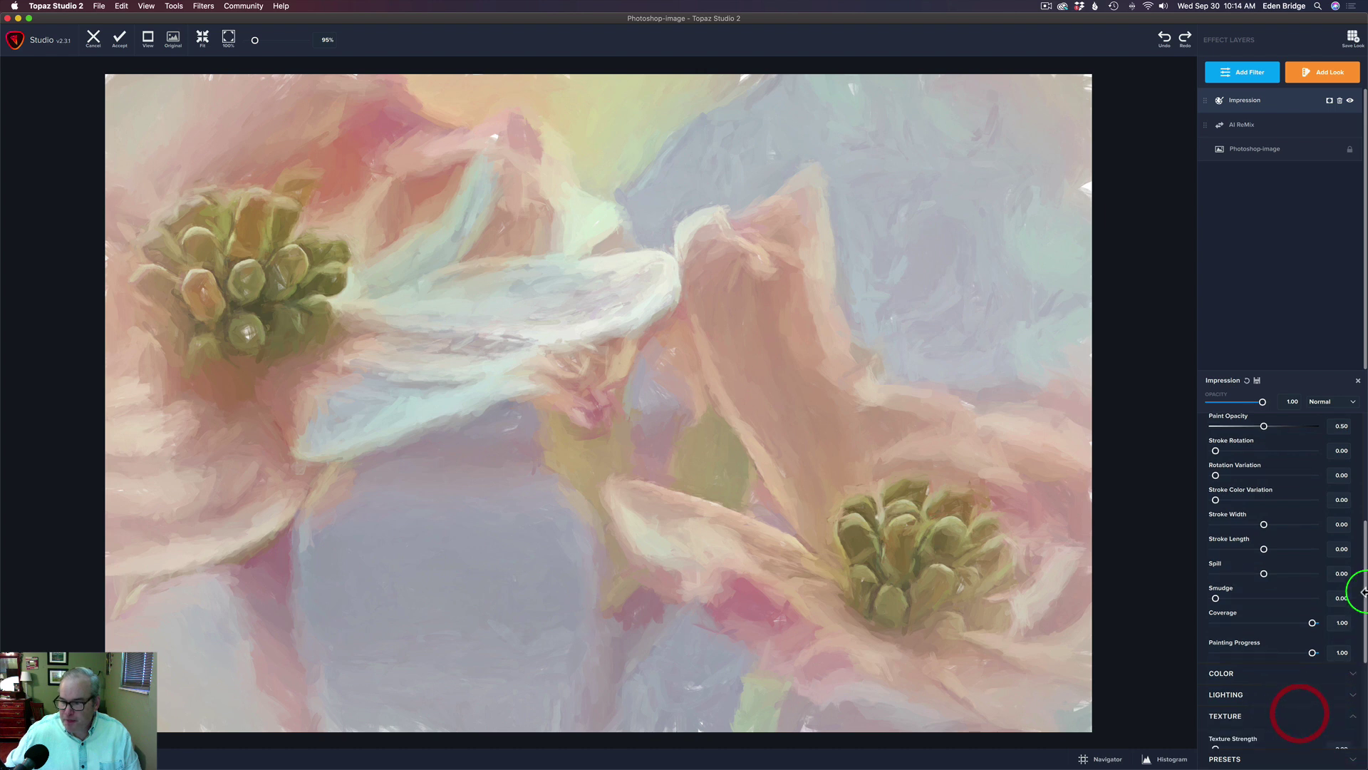
pyautogui.moveTo(1363, 595); pyautogui.dragTo(1364, 712)
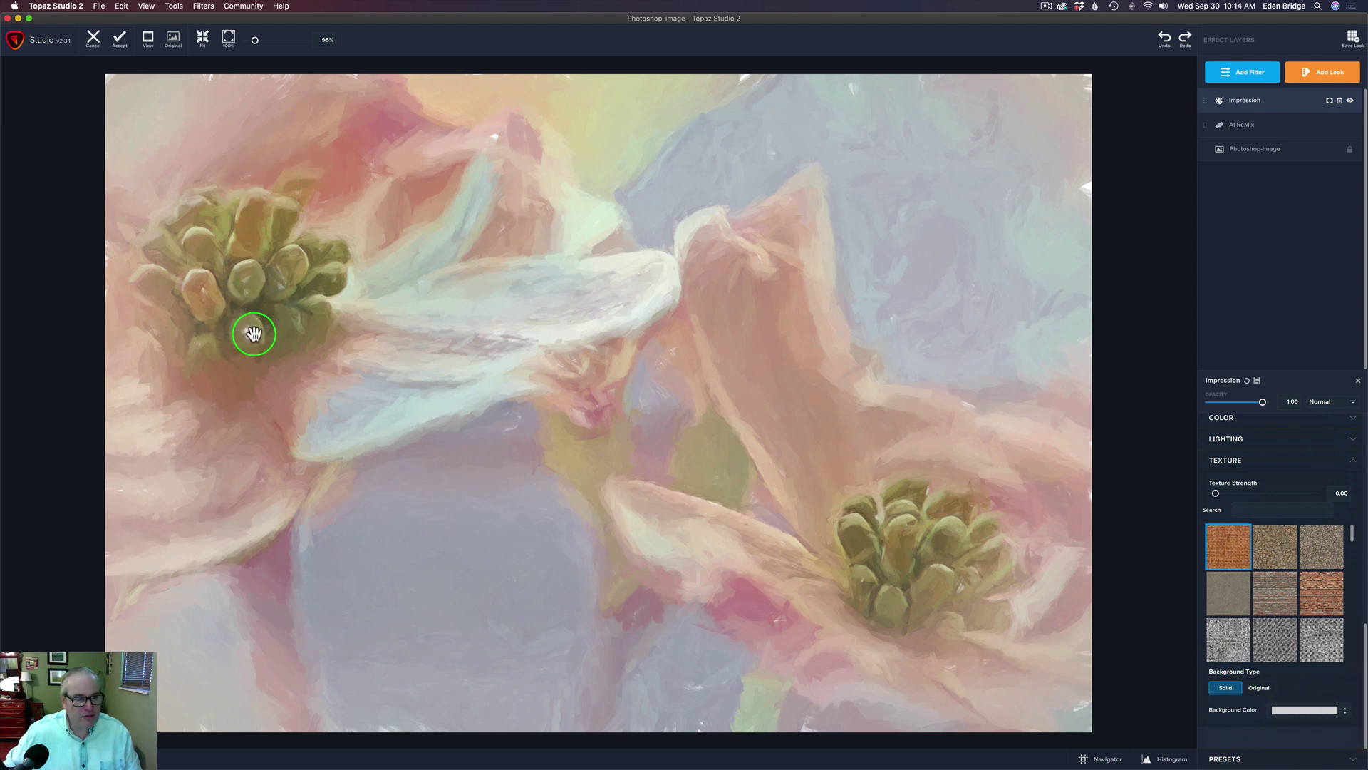
pyautogui.click(1256, 688)
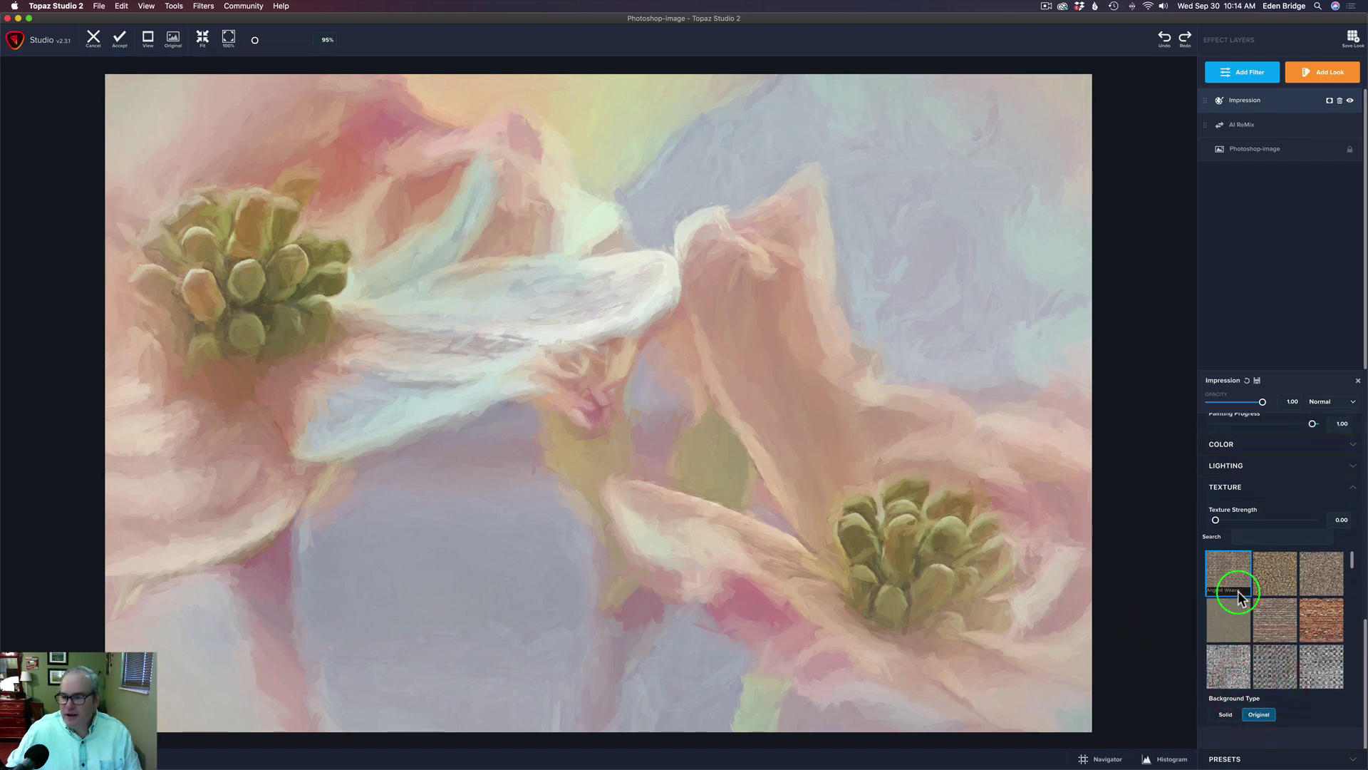
# Compare High and Medium for Impression's Number of Strokes, and set it to Low.
pyautogui.moveTo(1364, 633); pyautogui.dragTo(1353, 399)
pyautogui.click(1324, 613)
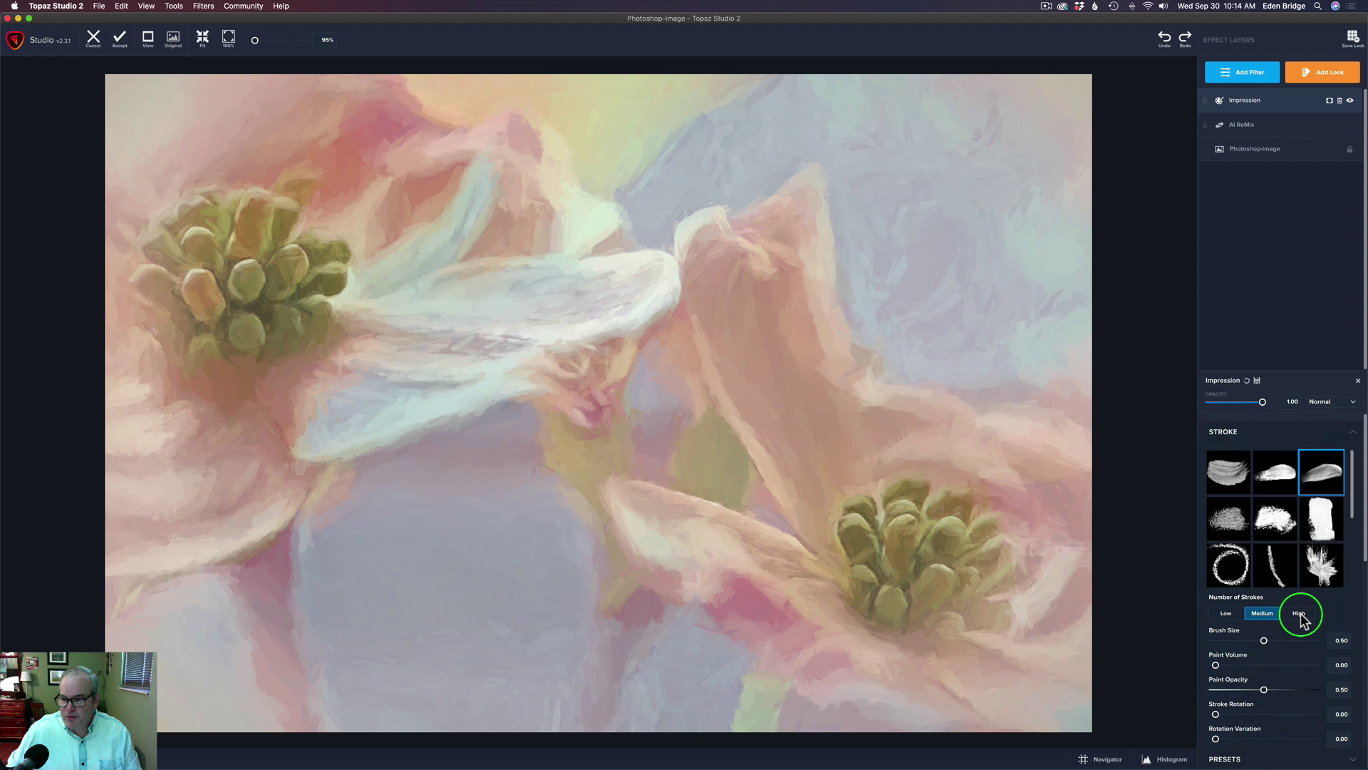
pyautogui.click(1300, 613)
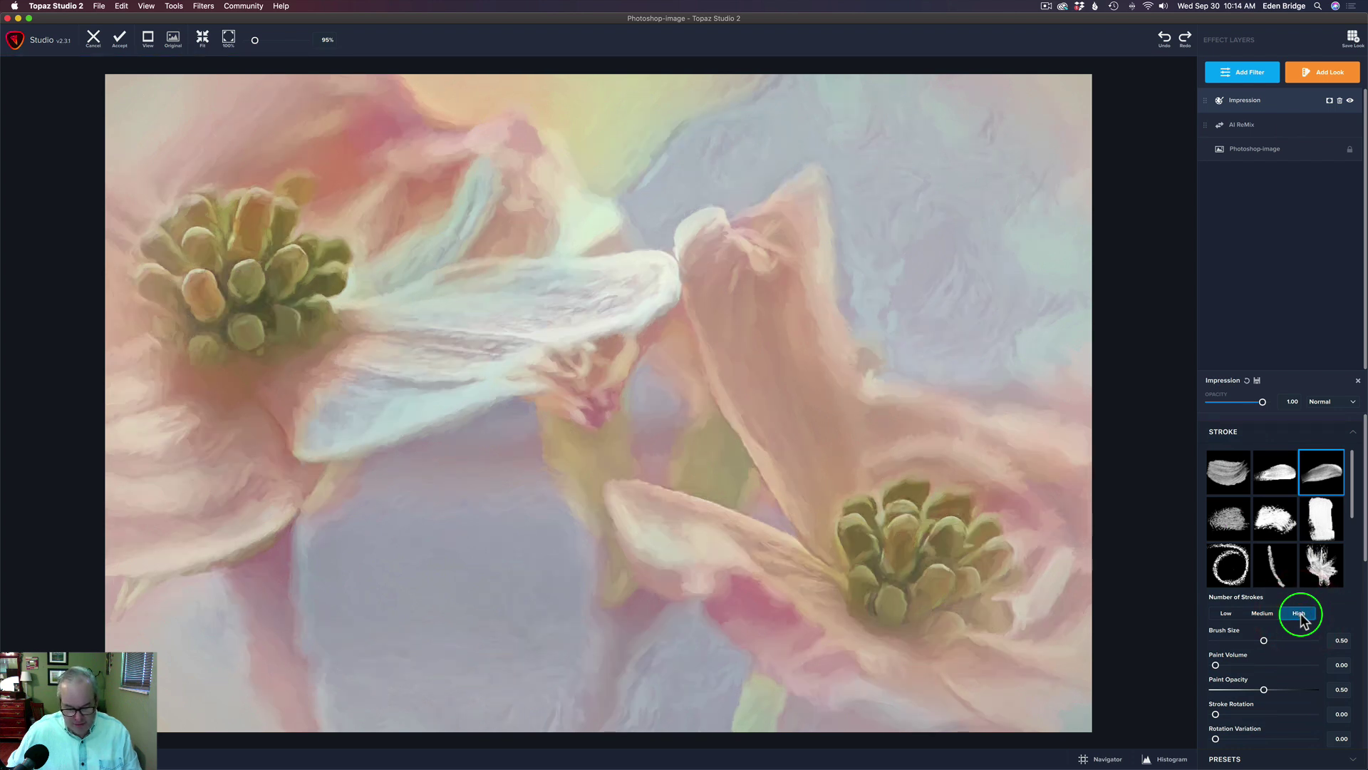
pyautogui.click(1262, 613)
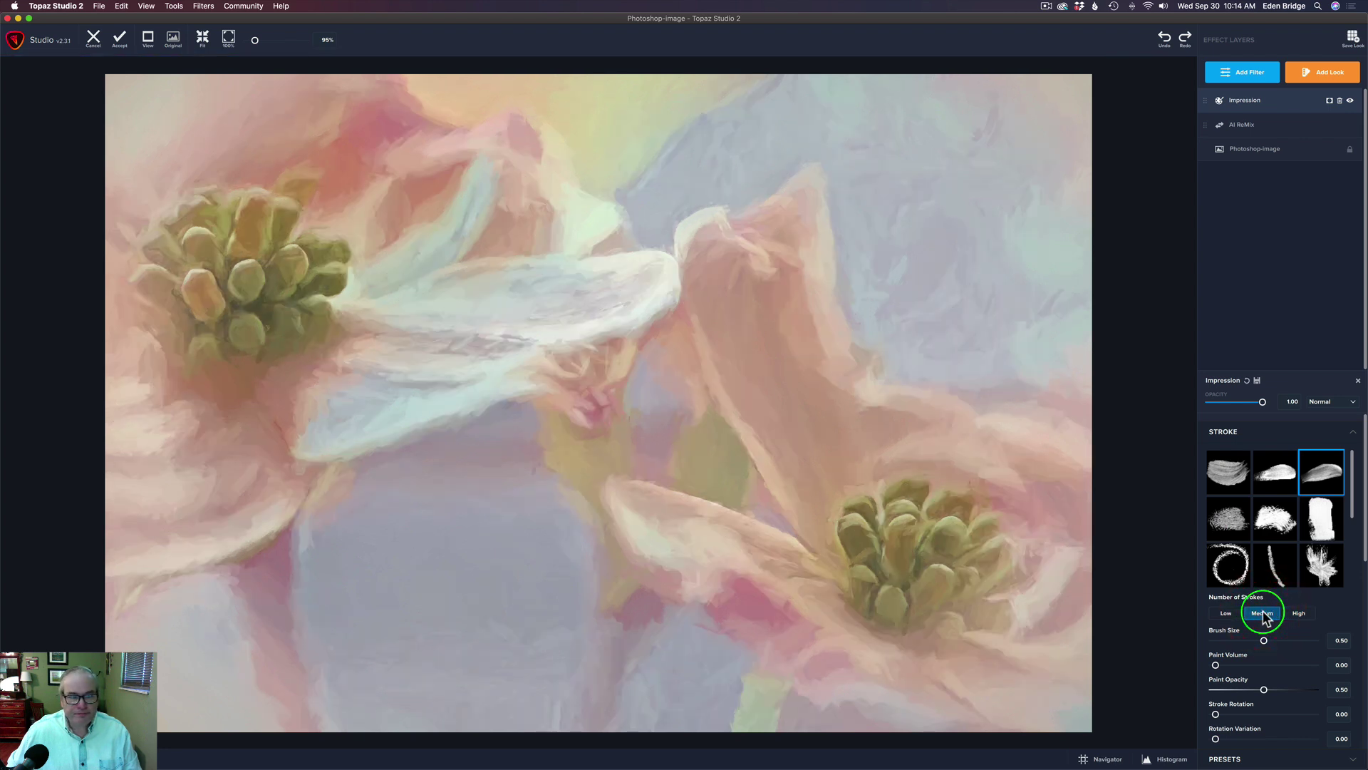
pyautogui.click(1225, 614)
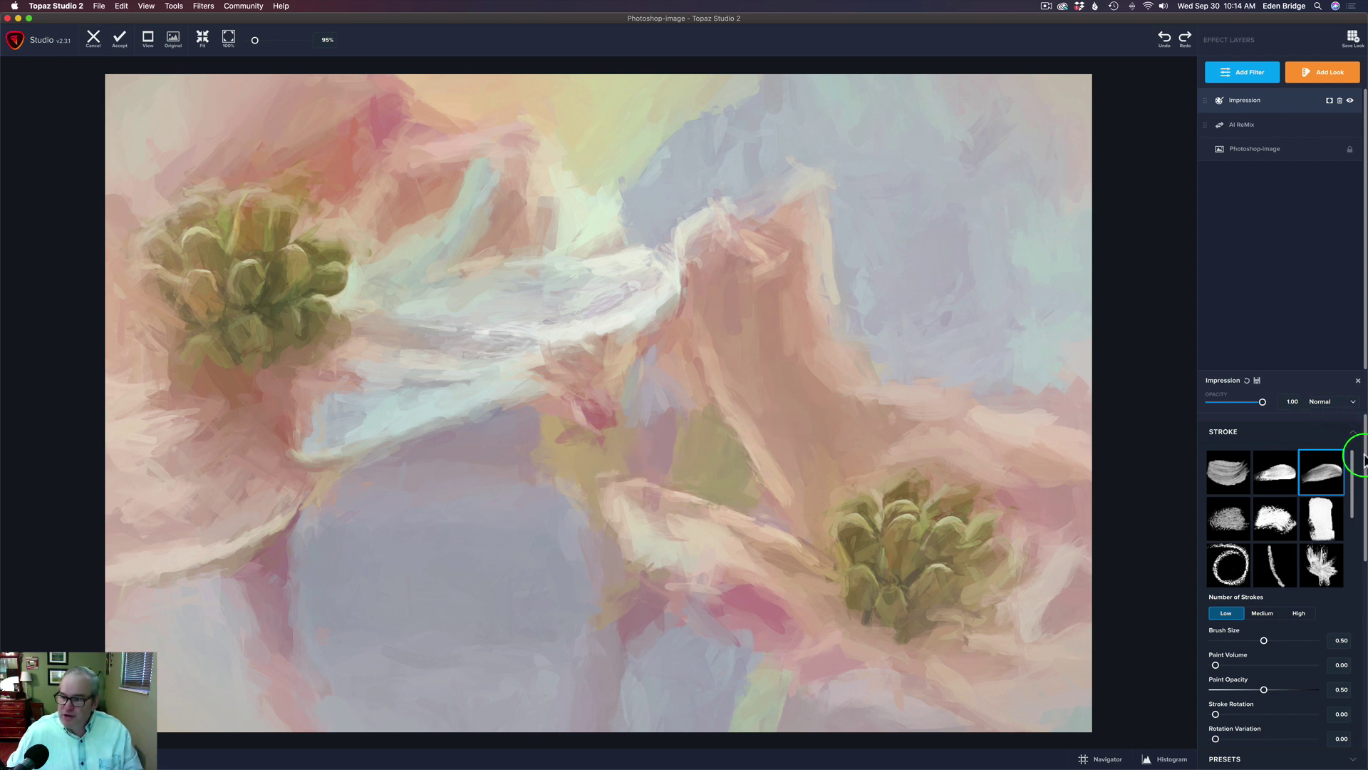
# Preview Impression's Painting Progress from 0.00 upward and set it to 0.82.
pyautogui.moveTo(1363, 459); pyautogui.dragTo(1365, 596)
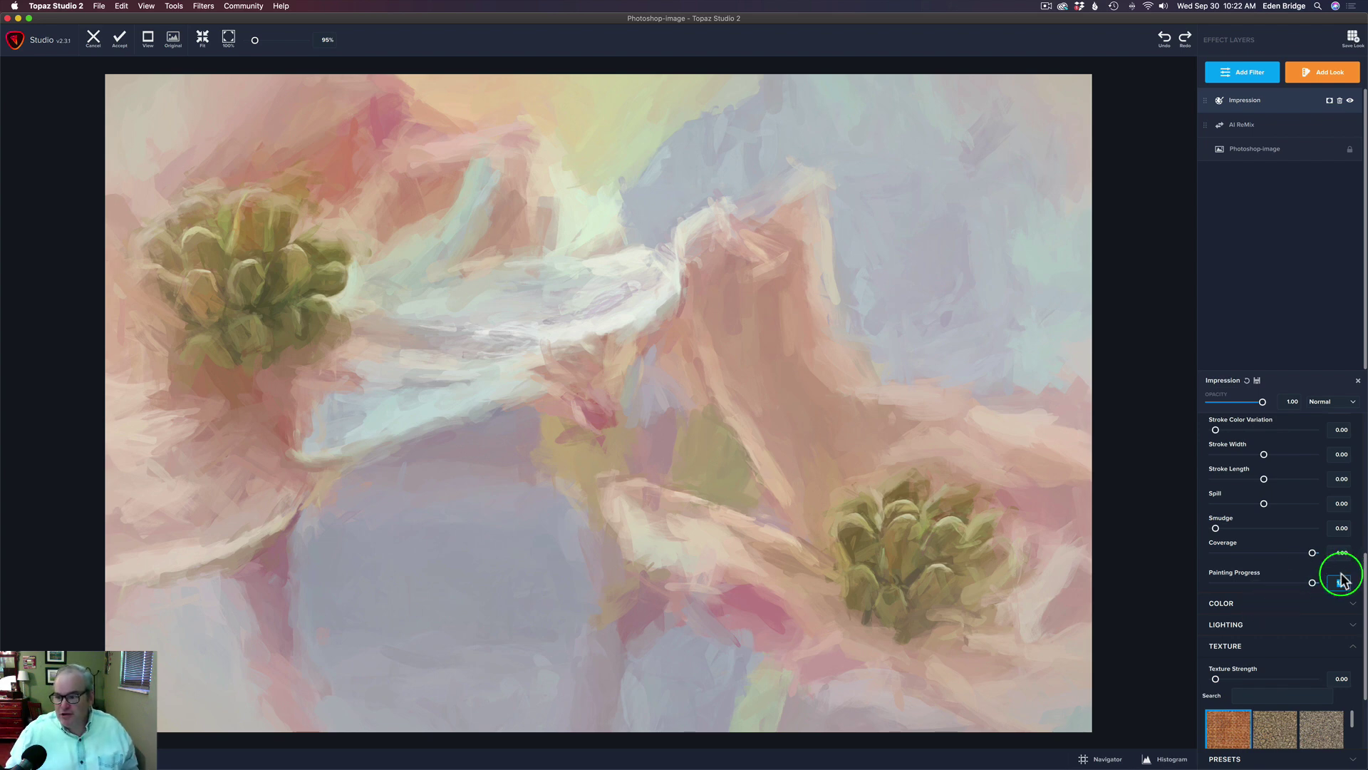
pyautogui.moveTo(1312, 582); pyautogui.dragTo(1185, 584)
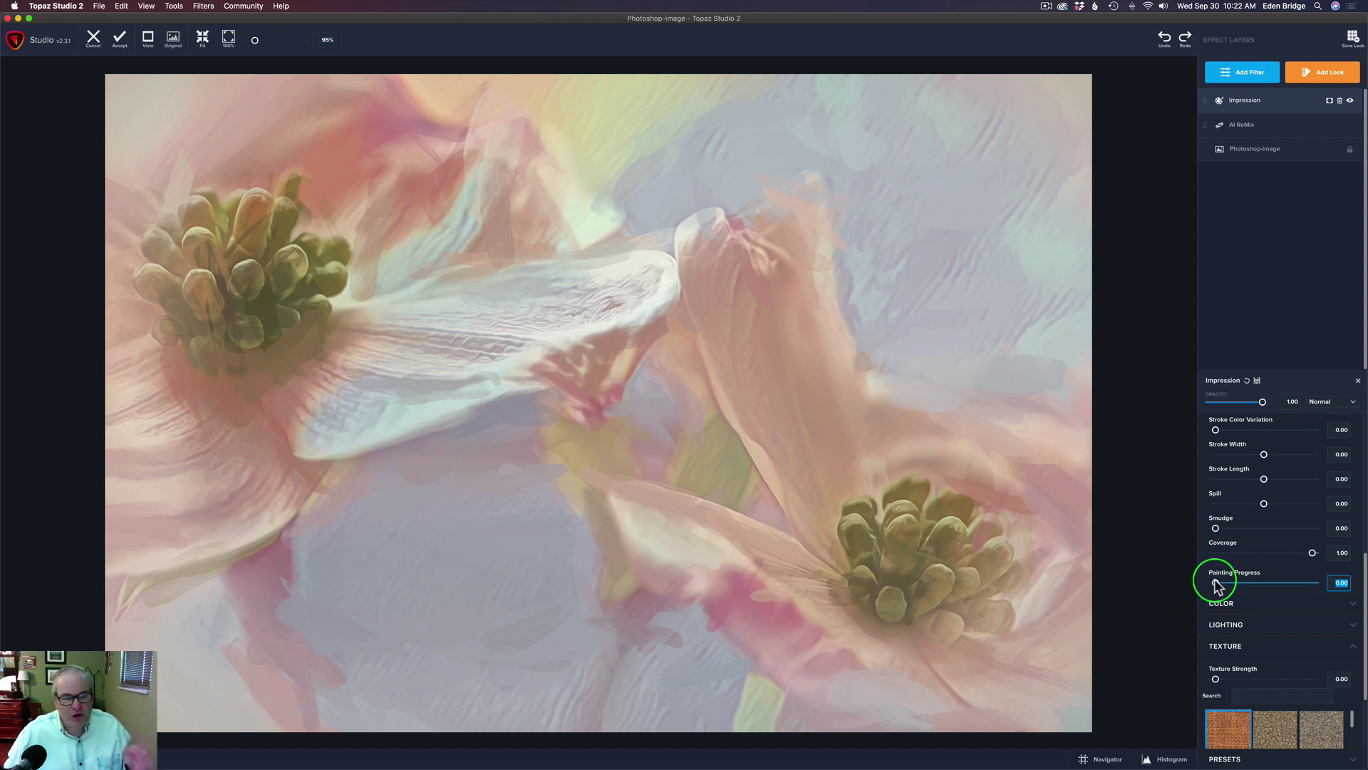
pyautogui.moveTo(1215, 583); pyautogui.dragTo(1295, 586)
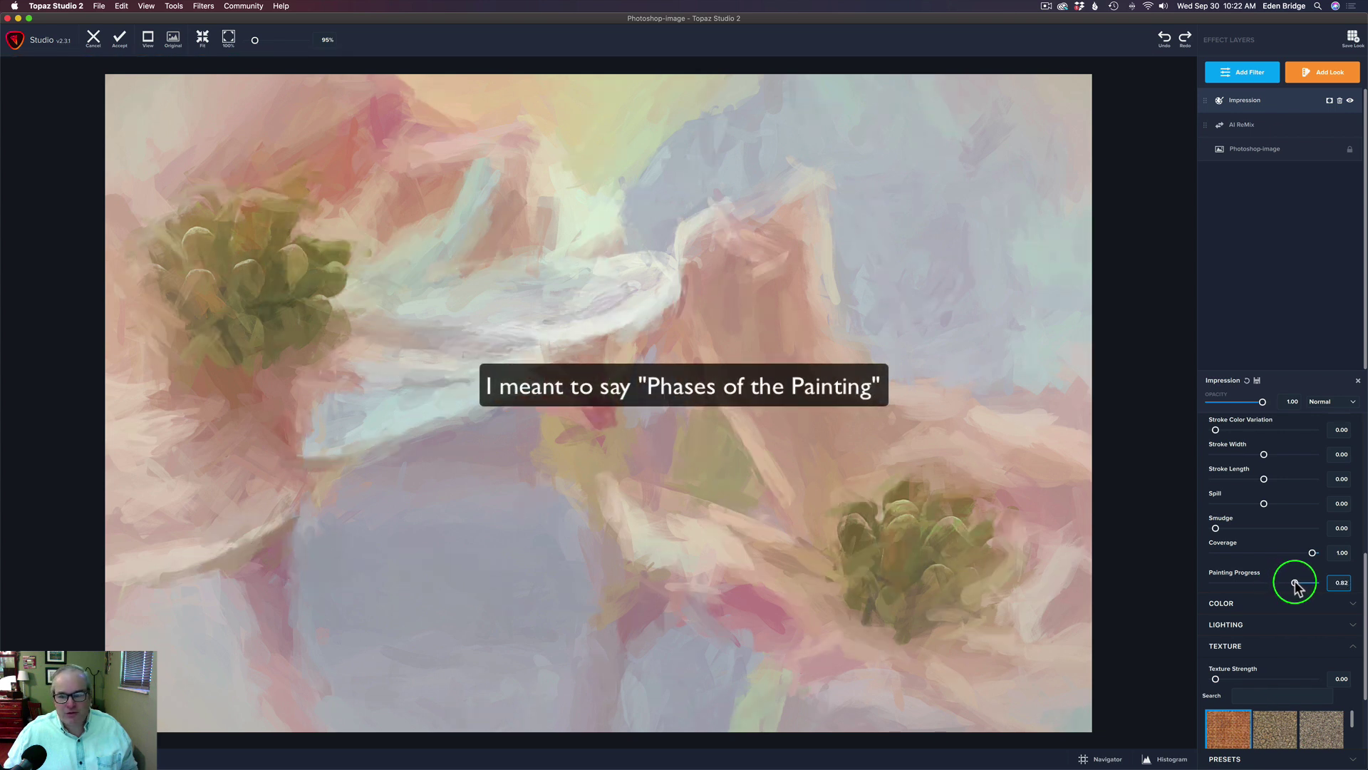
pyautogui.click(1340, 582)
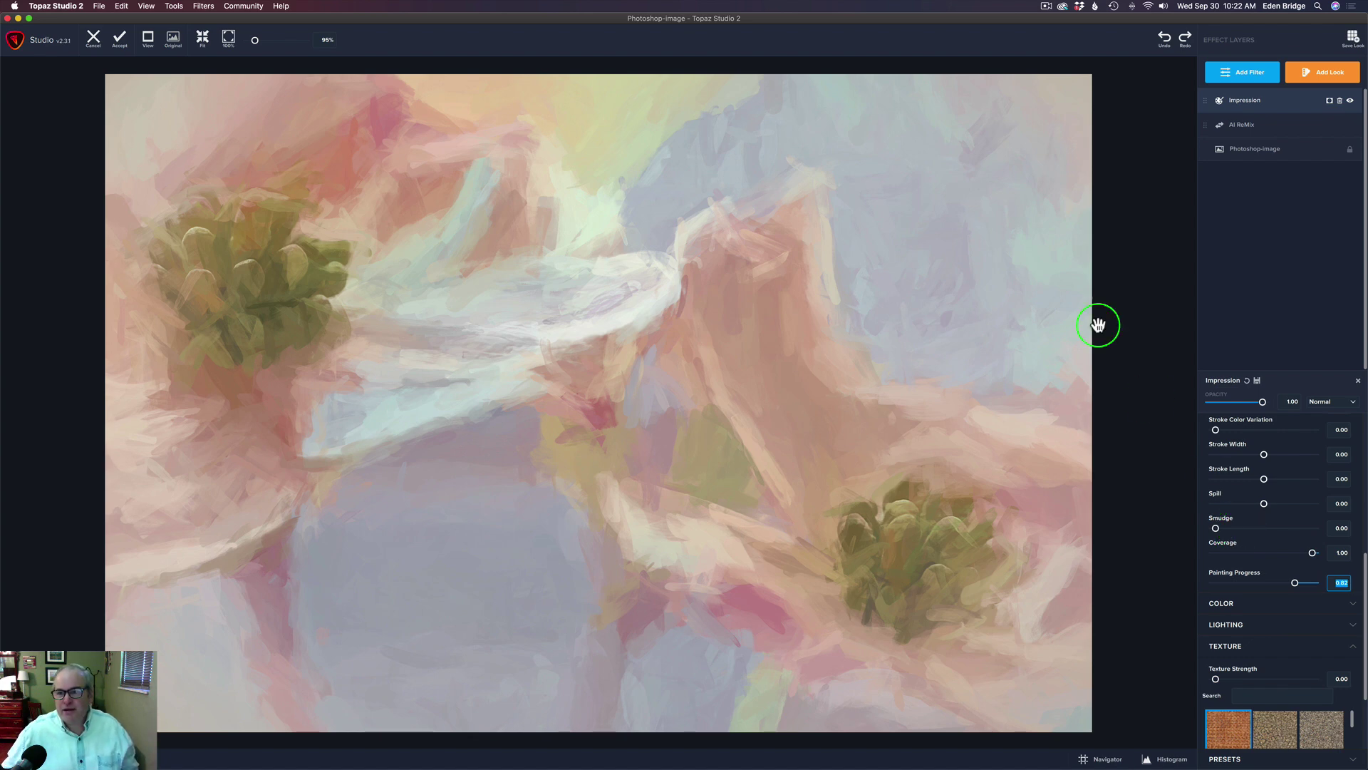
# Compare the image with the Impression layer hidden and shown, leaving the layer visible.
pyautogui.click(1140, 290)
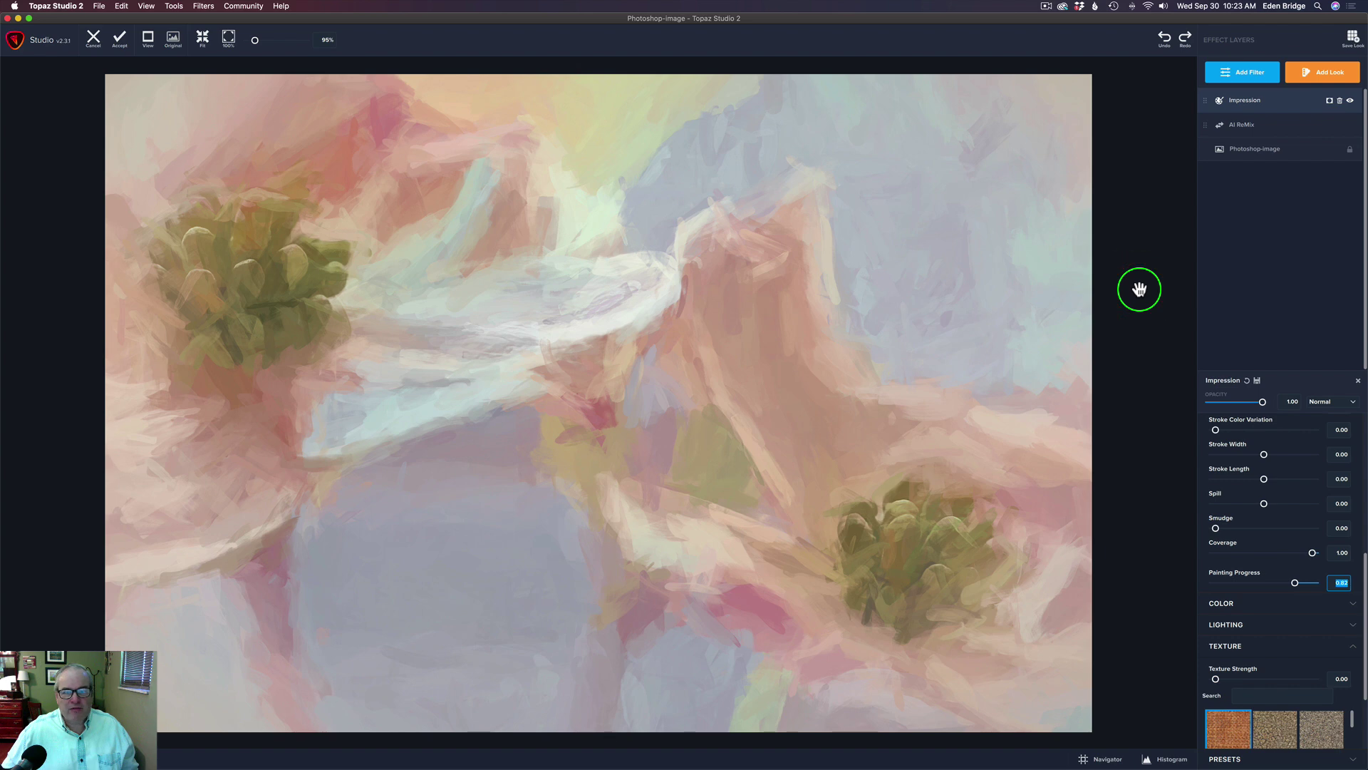
pyautogui.click(1140, 290)
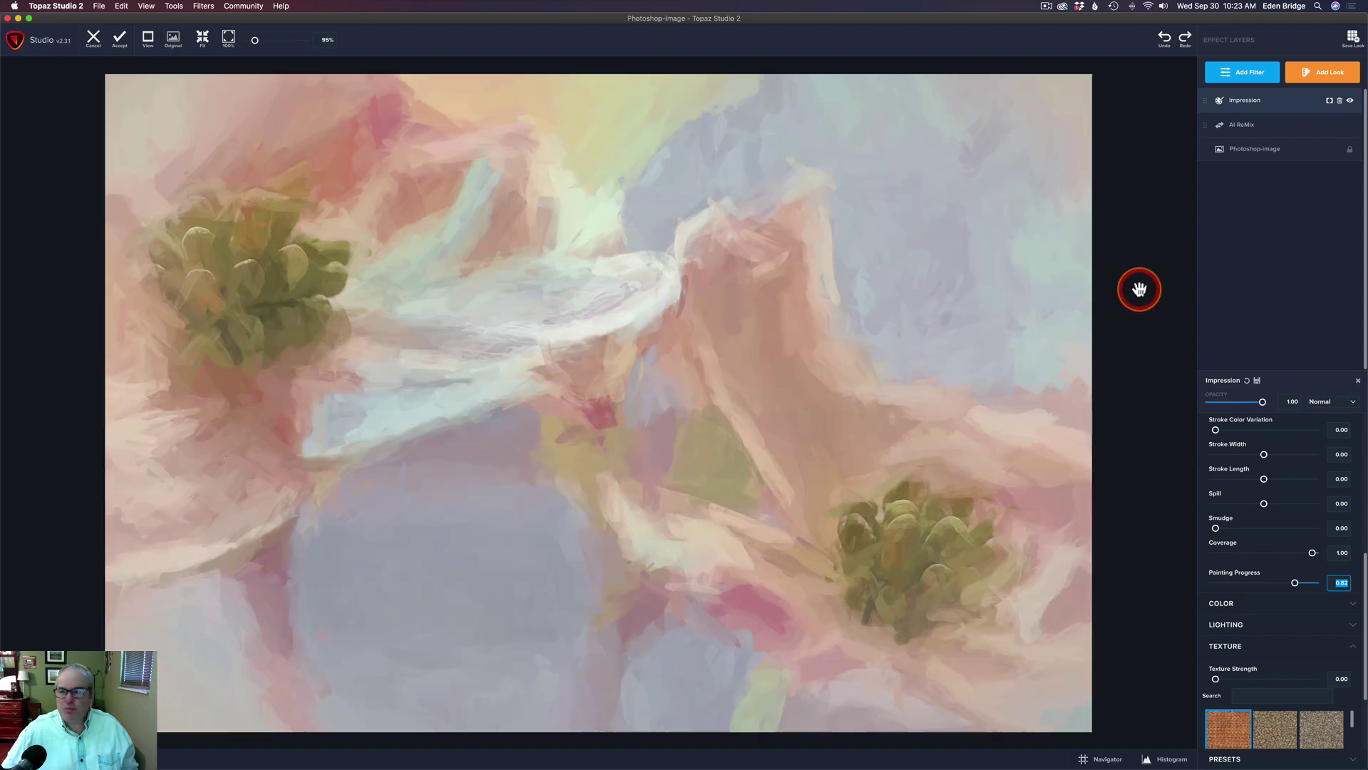
pyautogui.click(1351, 106)
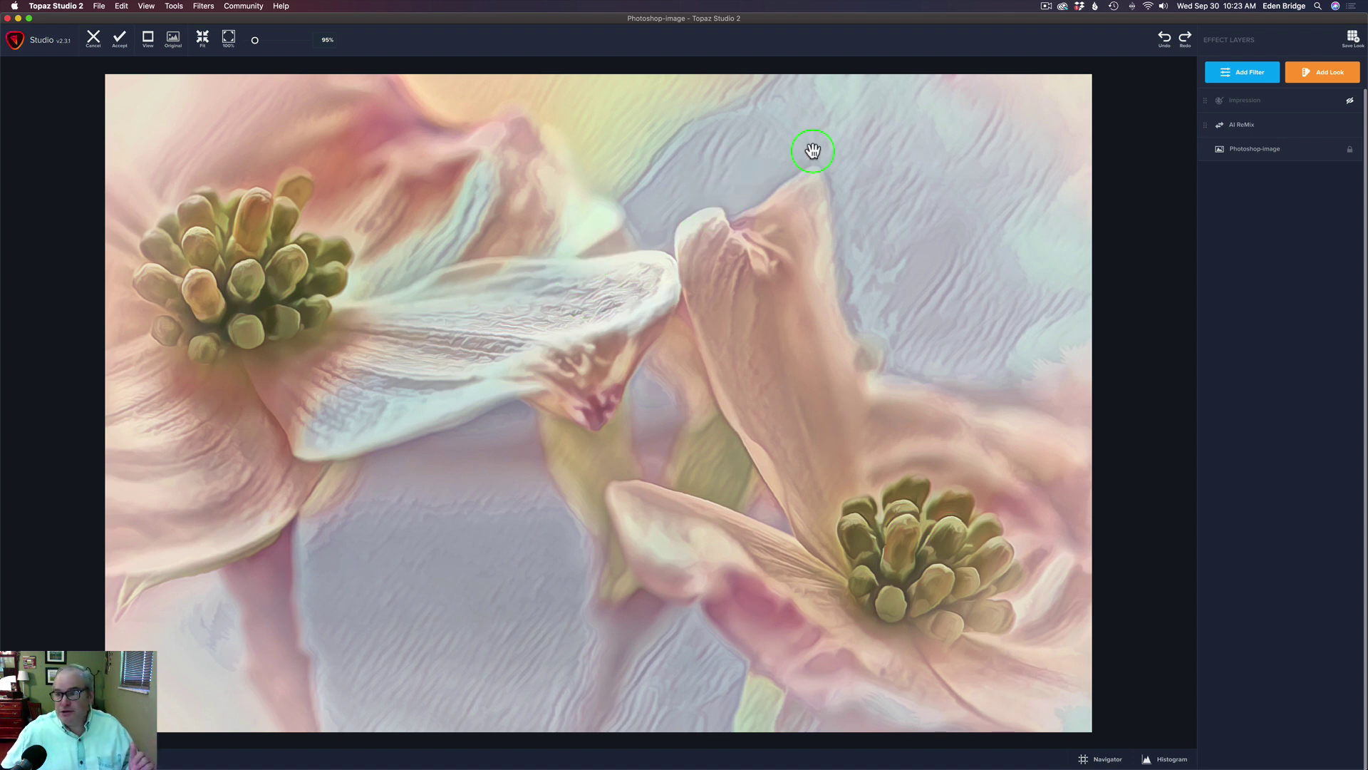
pyautogui.click(1350, 102)
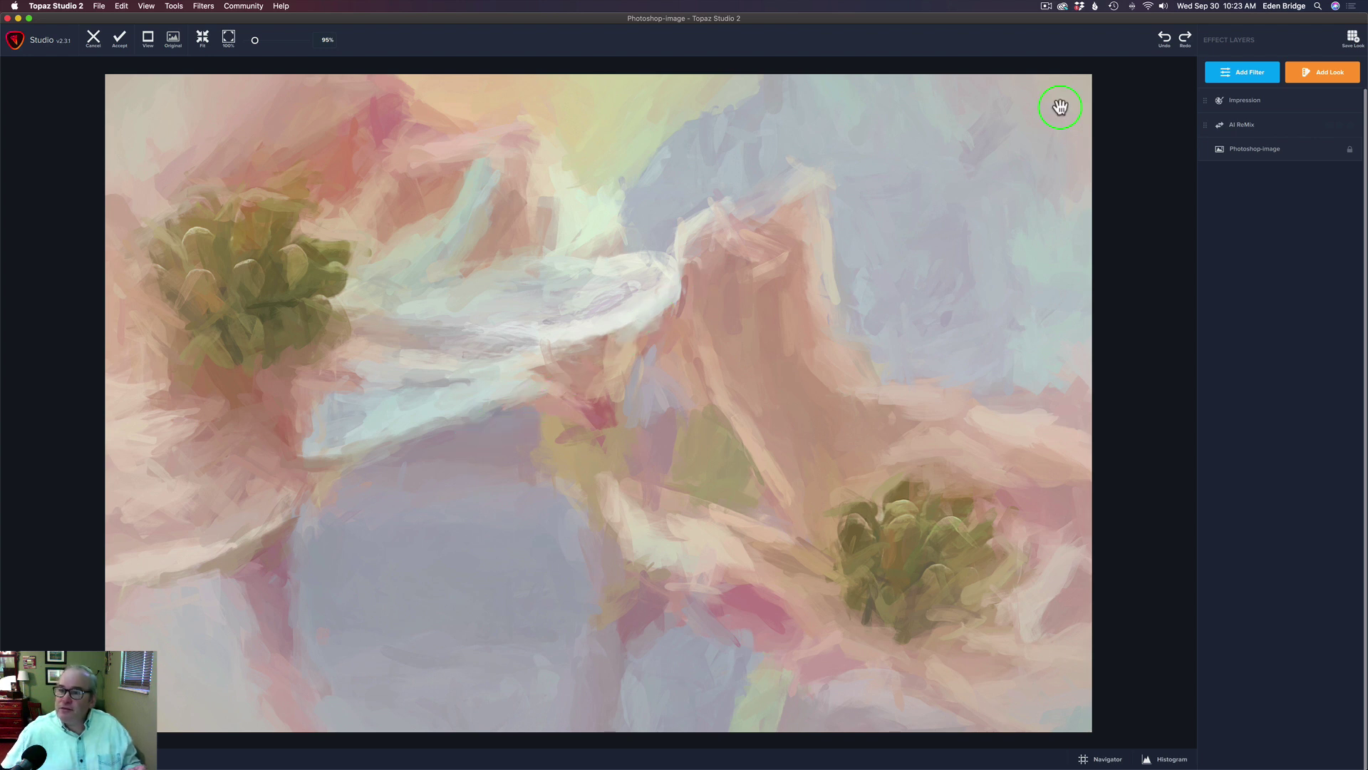
# Add a Digital Frame filter above the Impression layer and set its Frame Type to Color.
pyautogui.click(1251, 77)
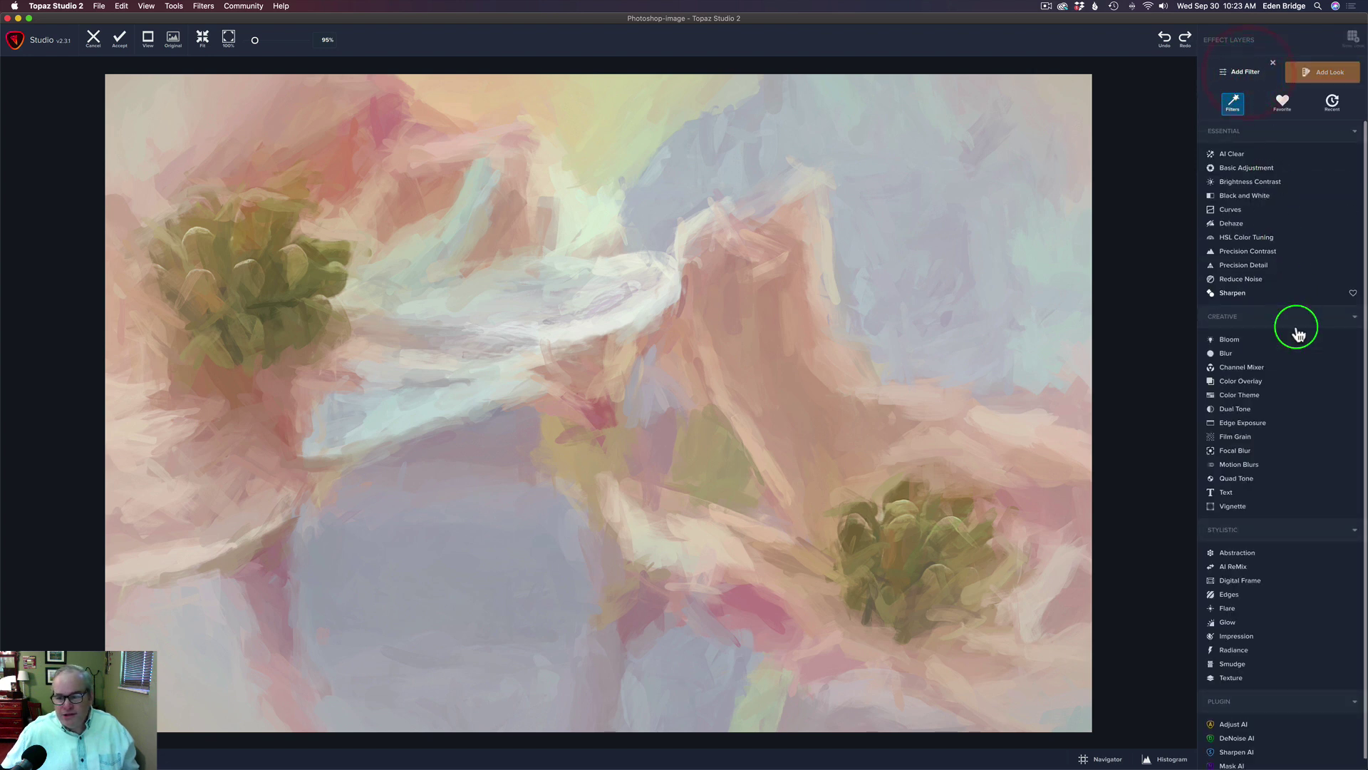
pyautogui.click(1253, 581)
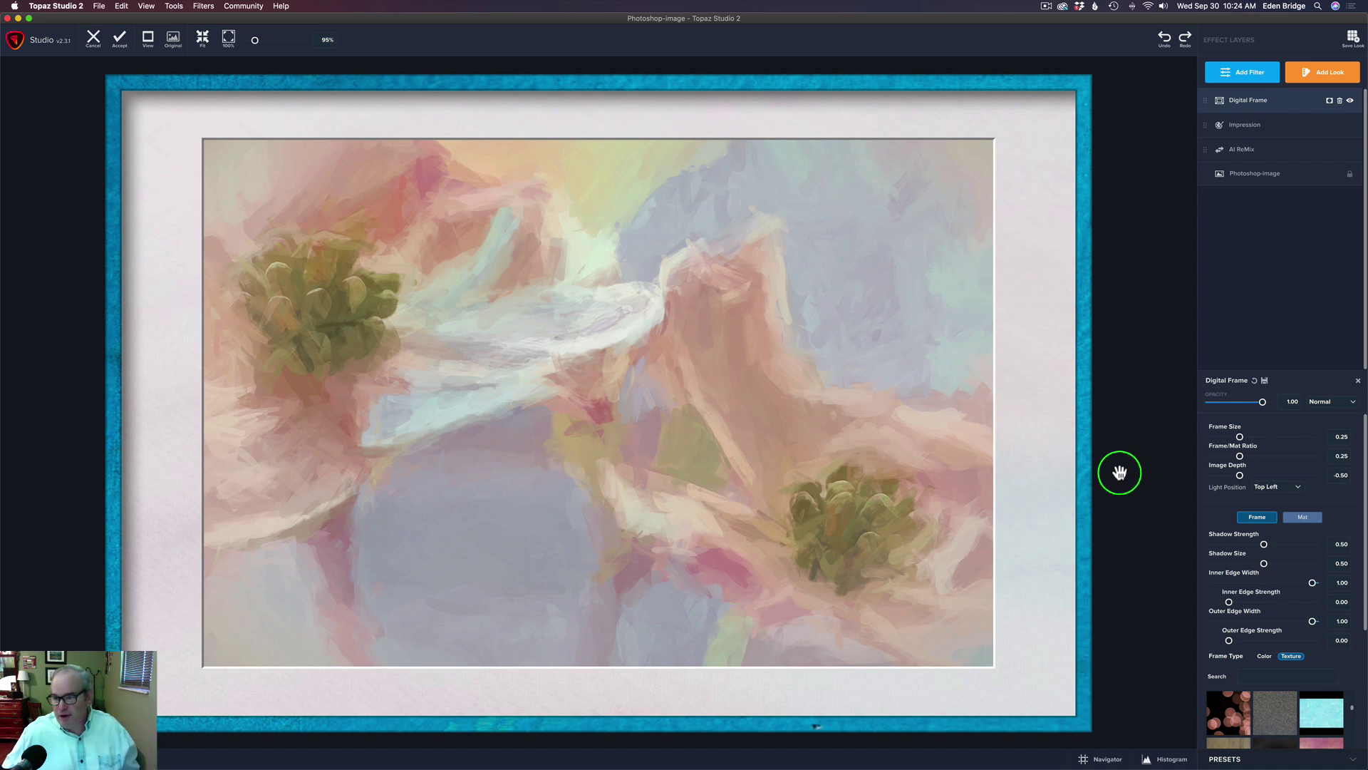
pyautogui.click(1265, 656)
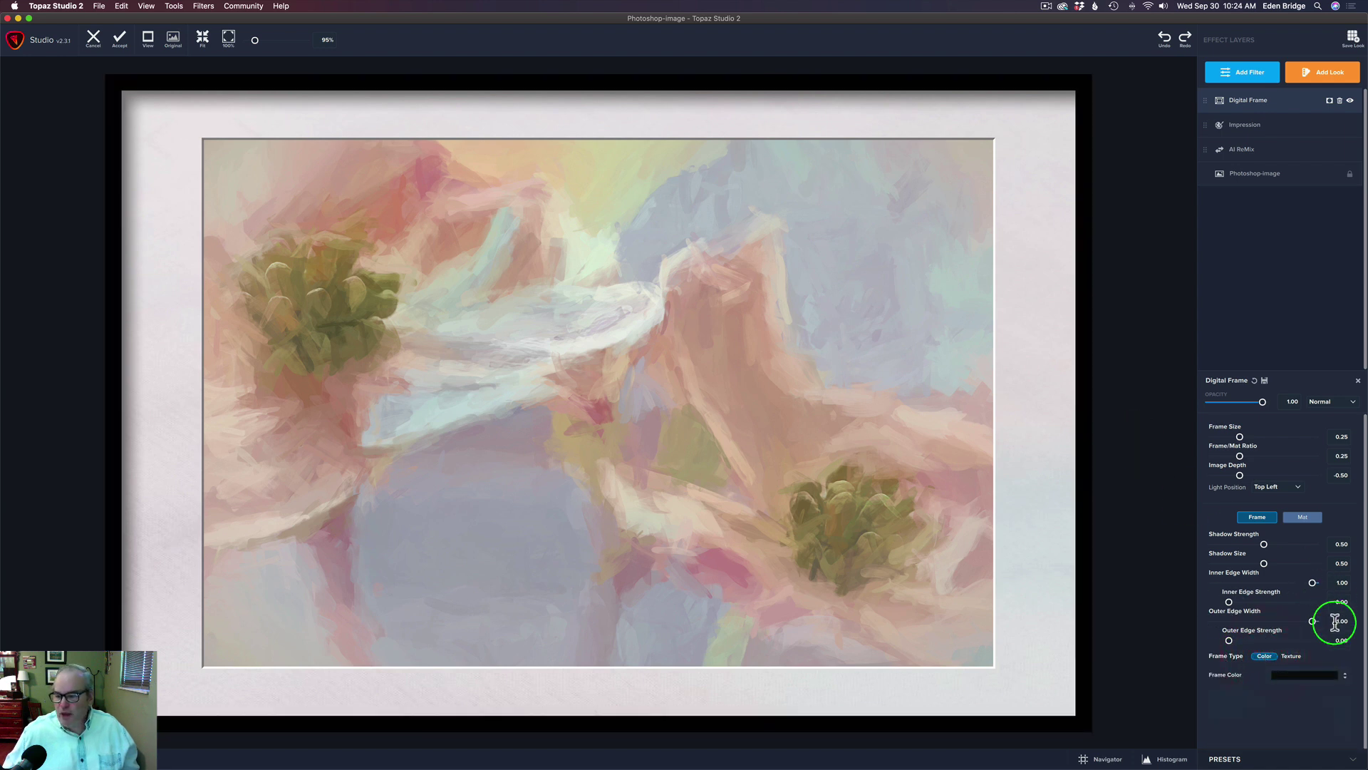
# Set the Frame Color to a reddish-brown sampled from the upper petal in the painting, lightened slightly.
pyautogui.click(1344, 679)
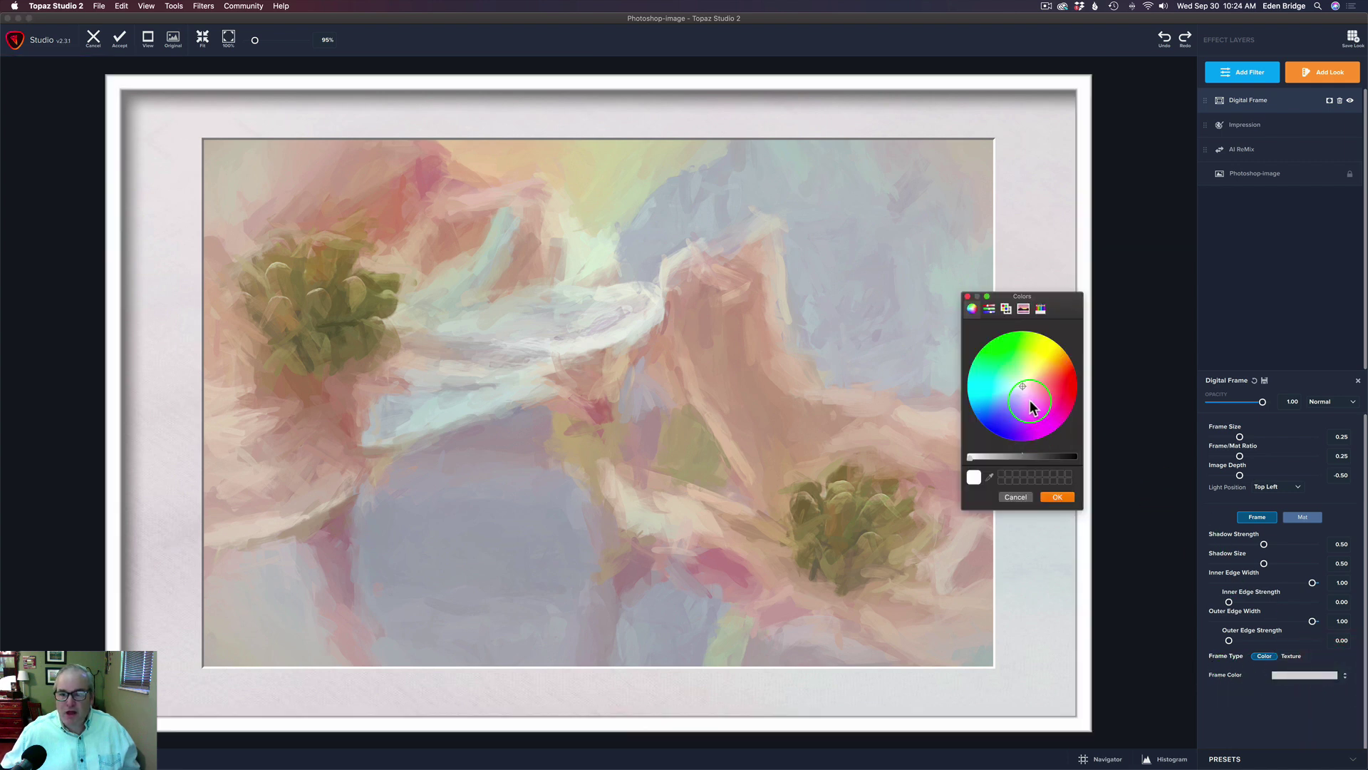
pyautogui.click(989, 481)
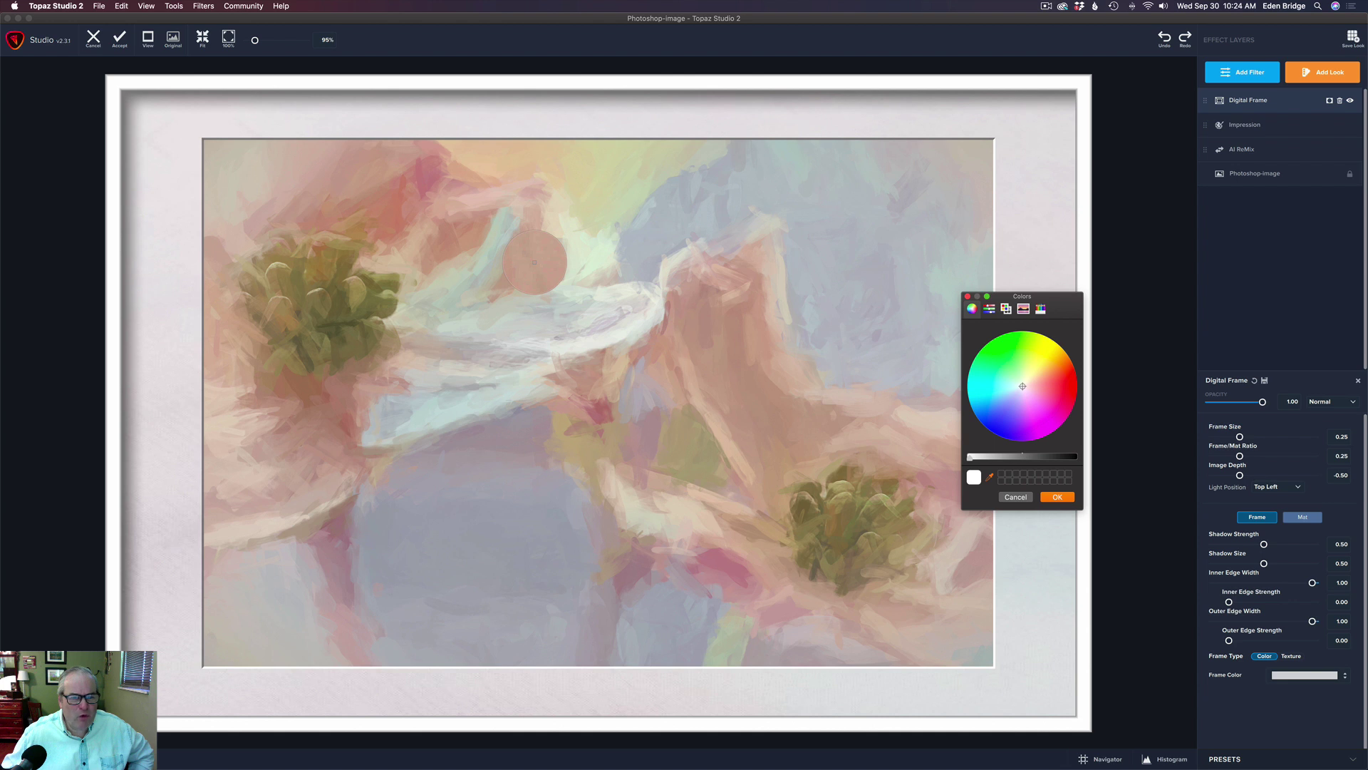
pyautogui.click(534, 262)
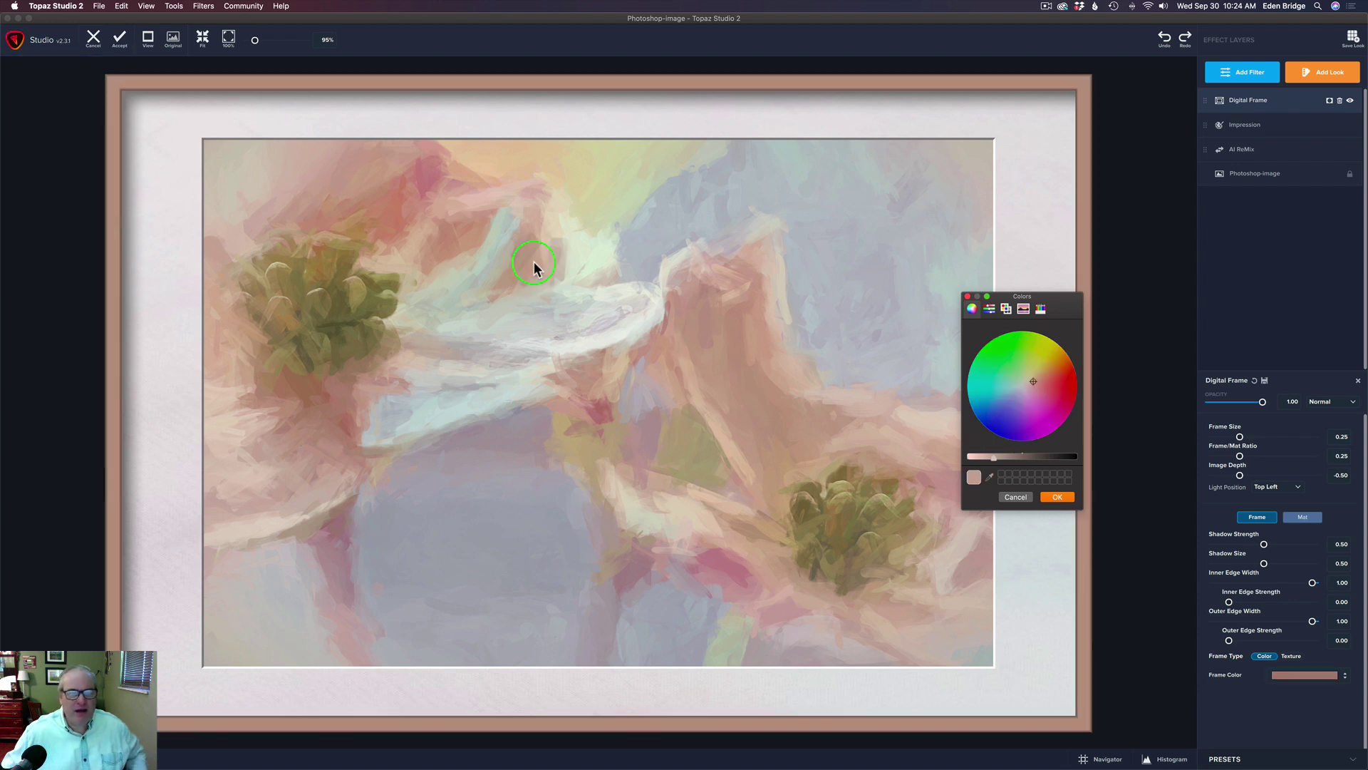
pyautogui.moveTo(994, 464)
pyautogui.mouseDown()
pyautogui.moveTo(976, 462)
pyautogui.moveTo(988, 460)
pyautogui.mouseUp()
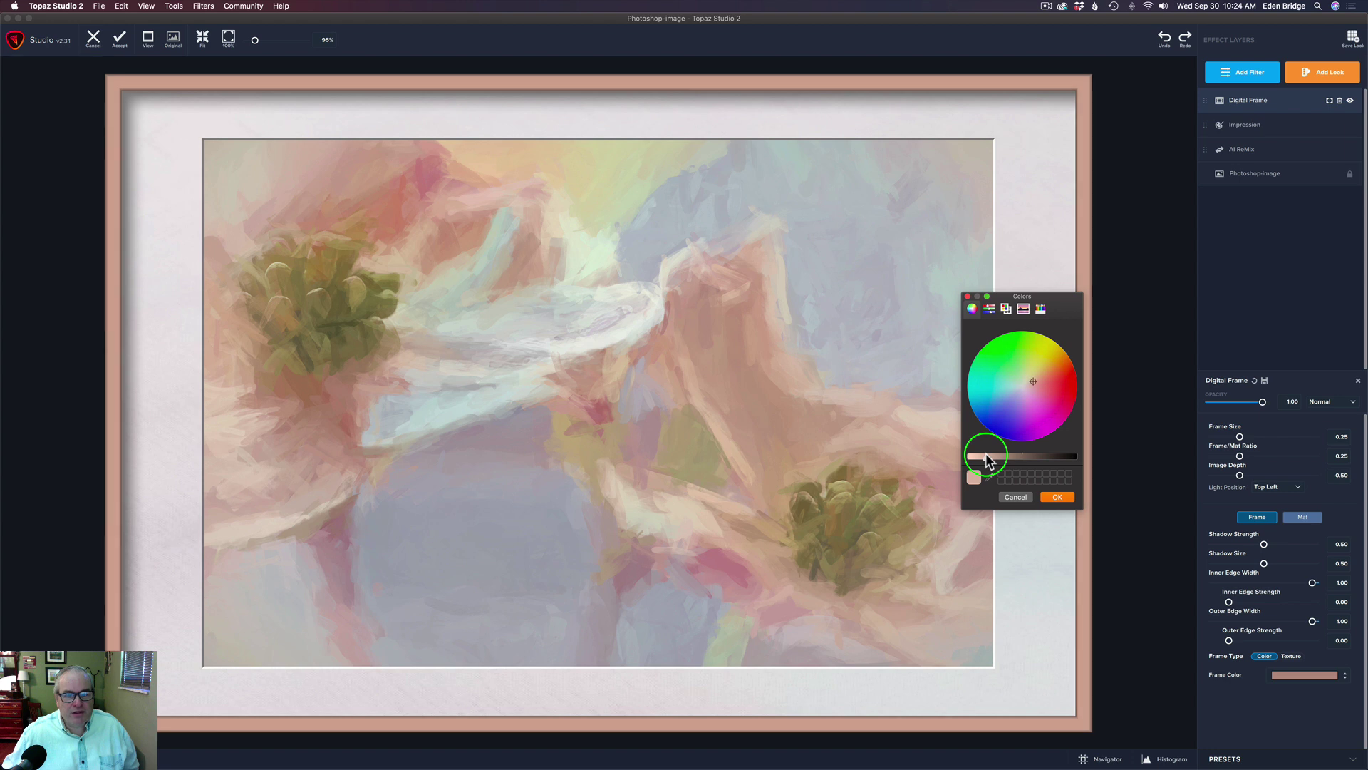
pyautogui.click(1058, 497)
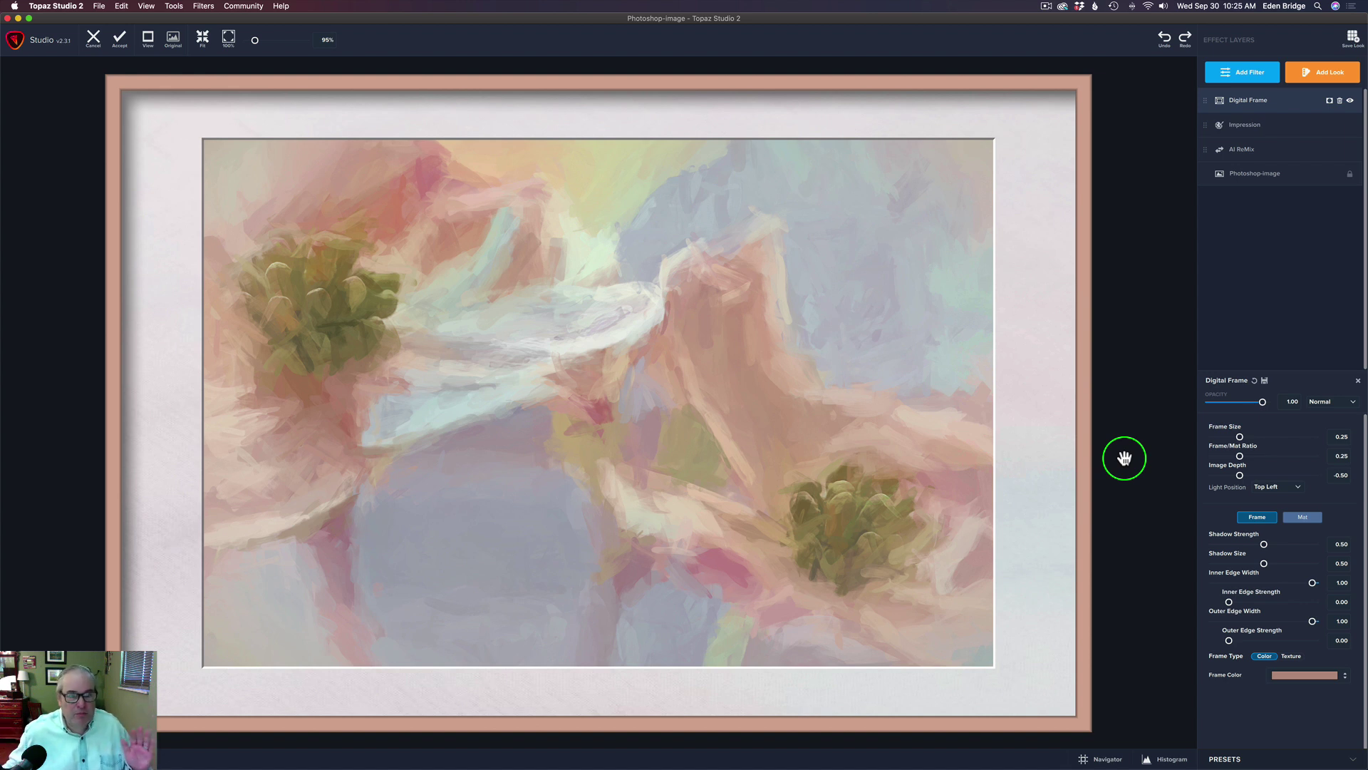
# Accept the stacked filter effects, return to Photoshop and view the framed image in full-screen mode.
pyautogui.click(120, 44)
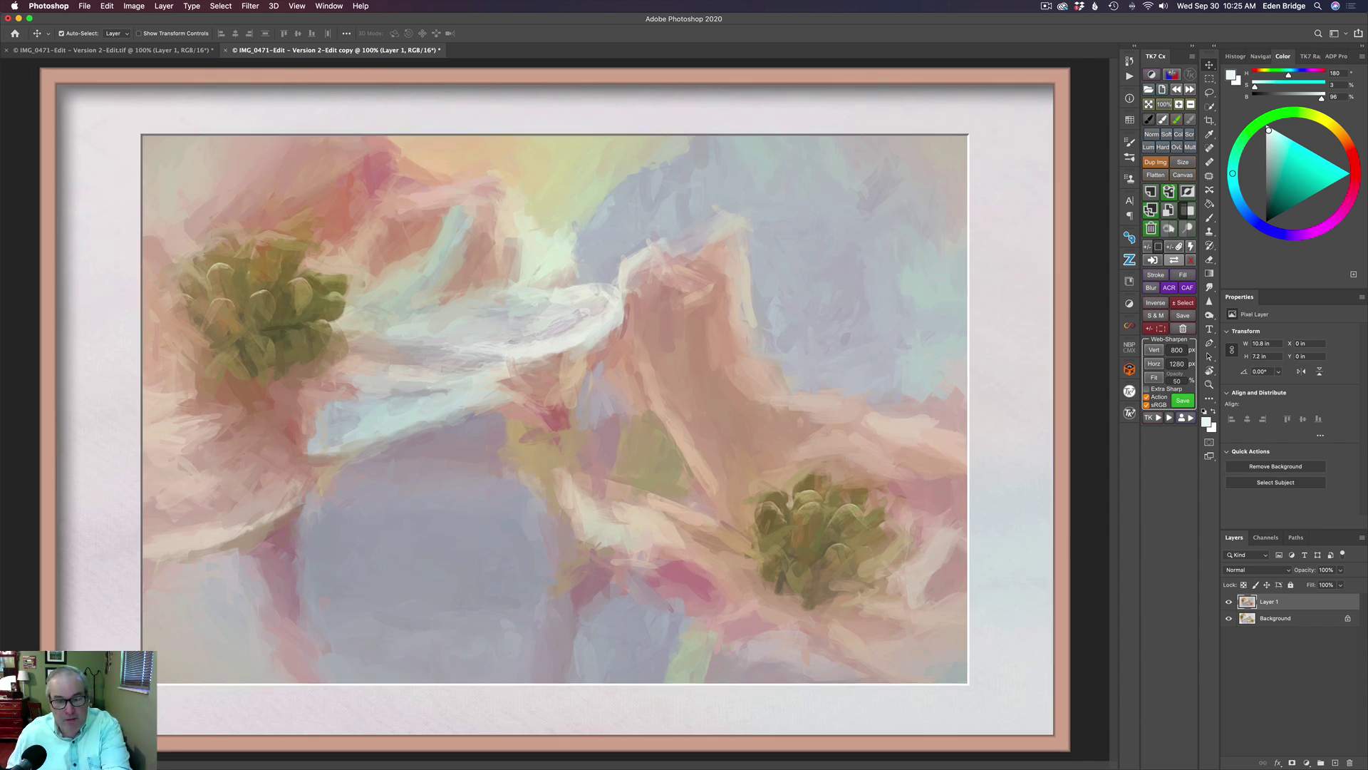
pyautogui.press('f')
pyautogui.press('f')
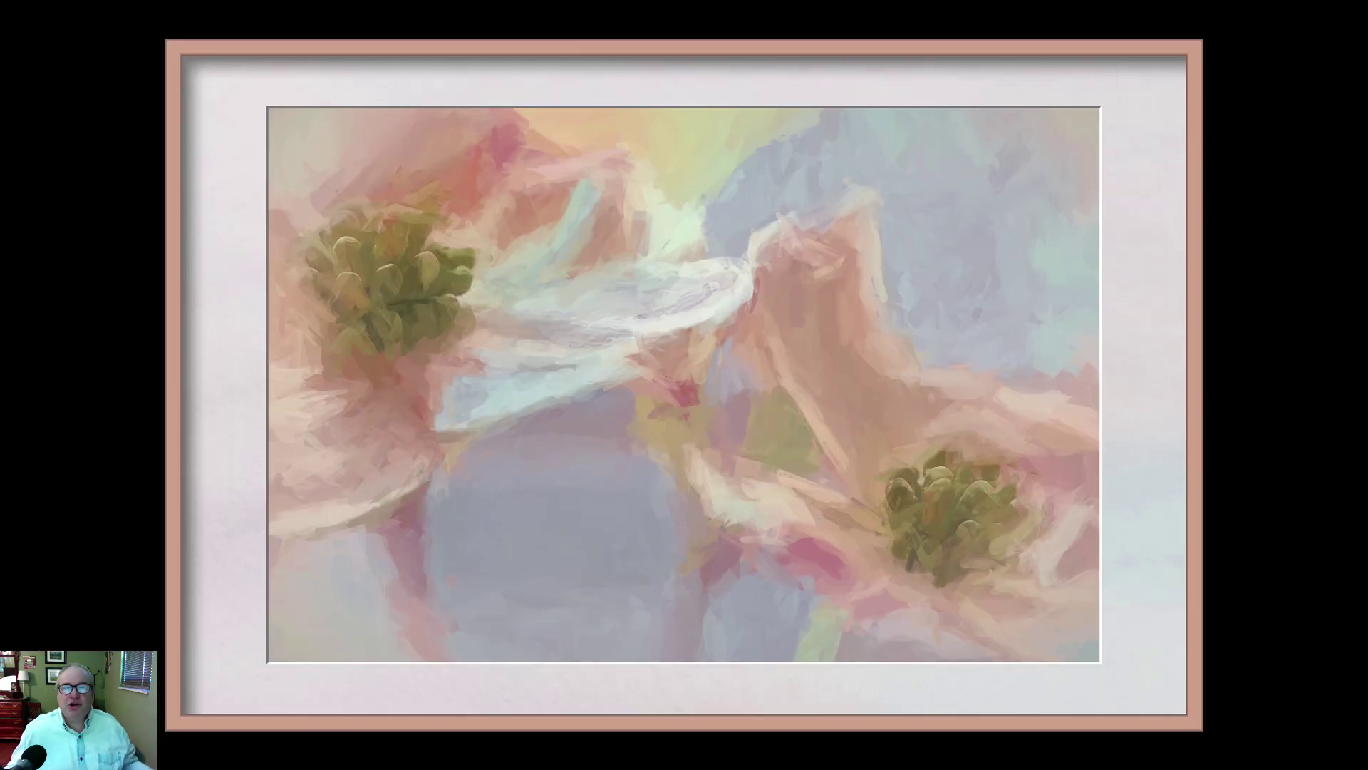